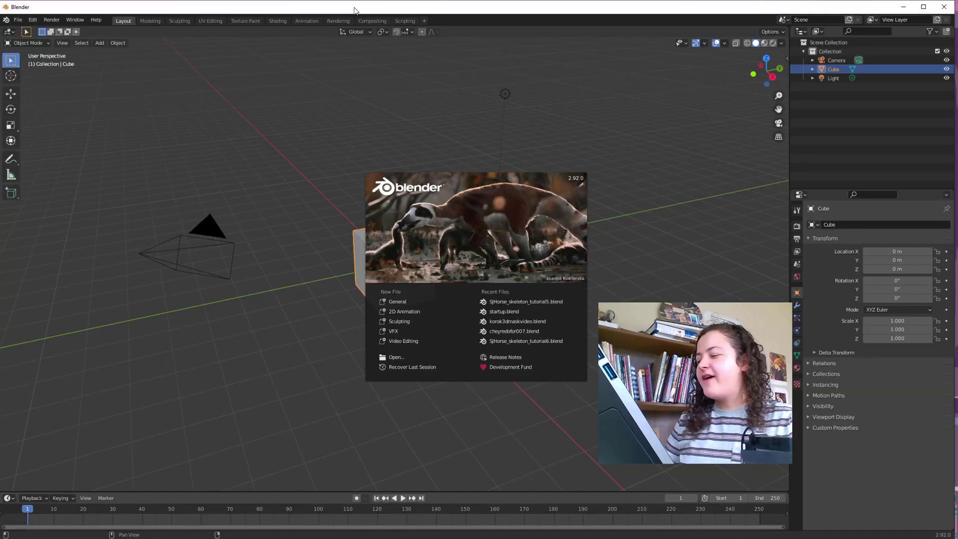
- Dismiss the script warning, show the horse rig and Camera collection, and view through the camera
left_click(548, 302)
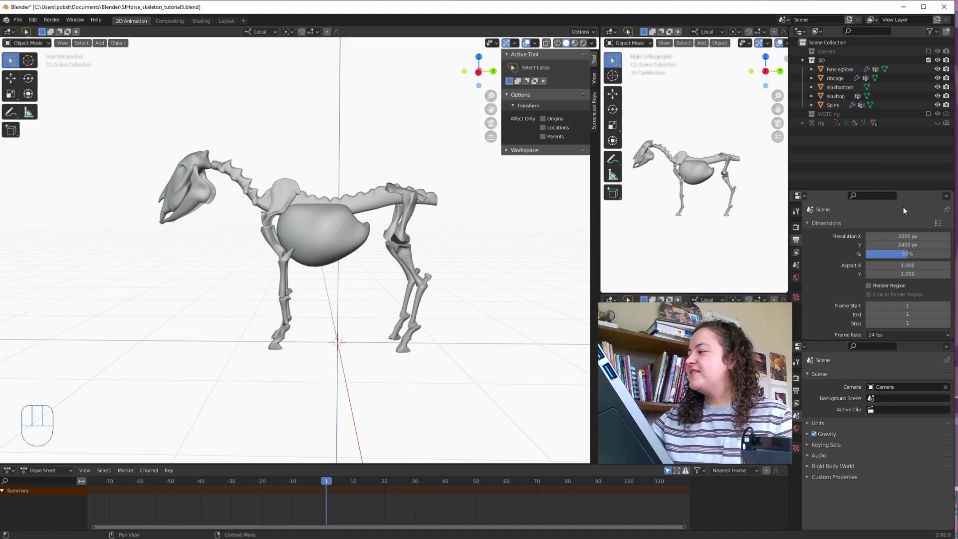
left_click(929, 59)
left_click(928, 60)
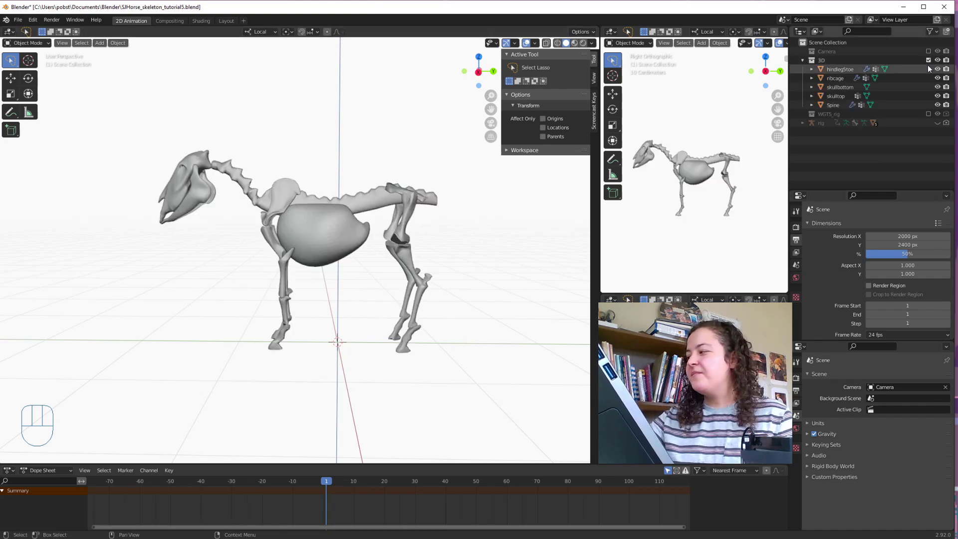
left_click(937, 123)
middle_click_drag(478, 372, 495, 397)
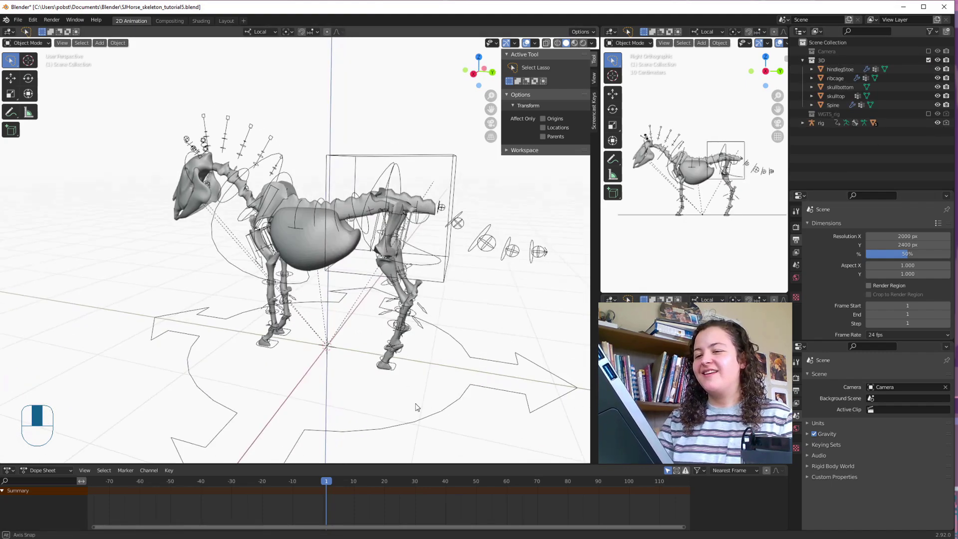
left_click(930, 51)
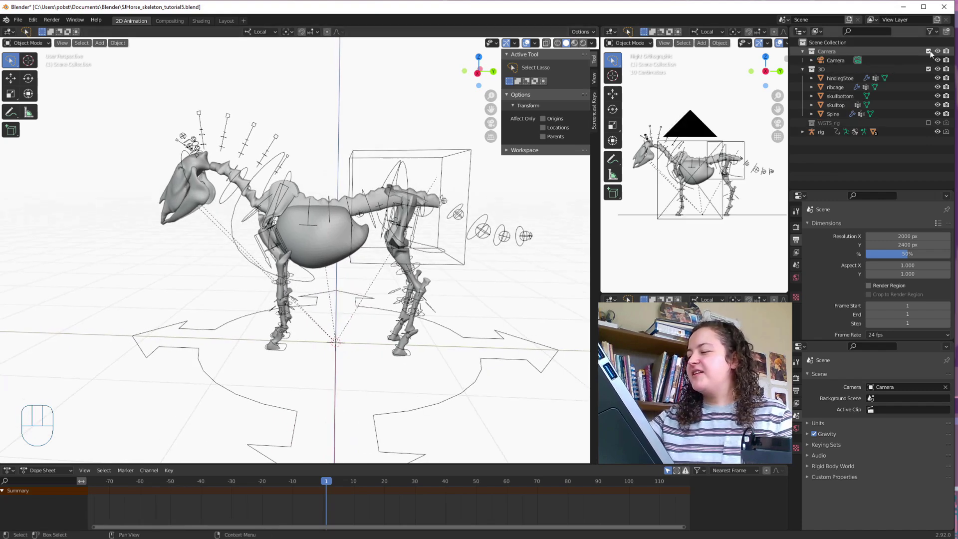
key("KP_0")
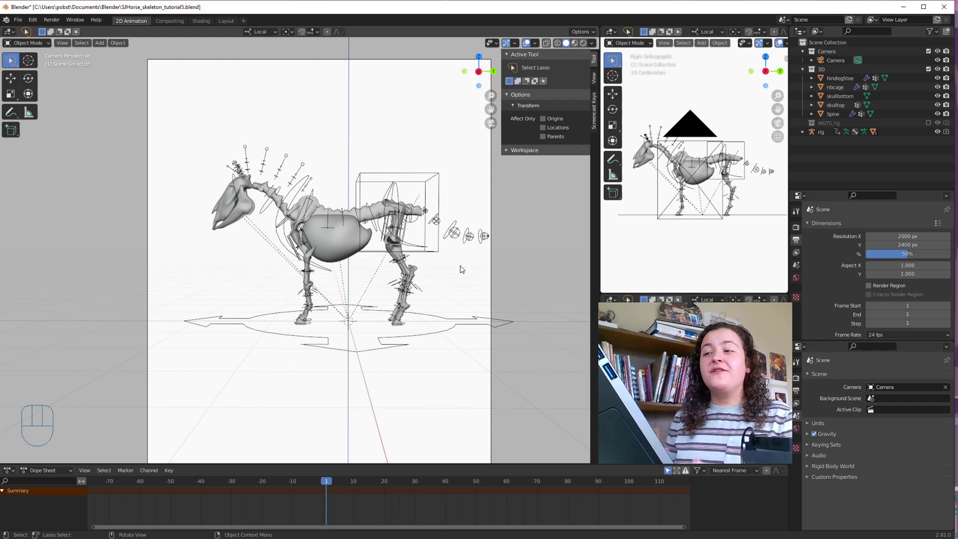
- Search the Add-ons preferences for Rigify to confirm it is enabled
left_click(35, 20)
left_click(54, 151)
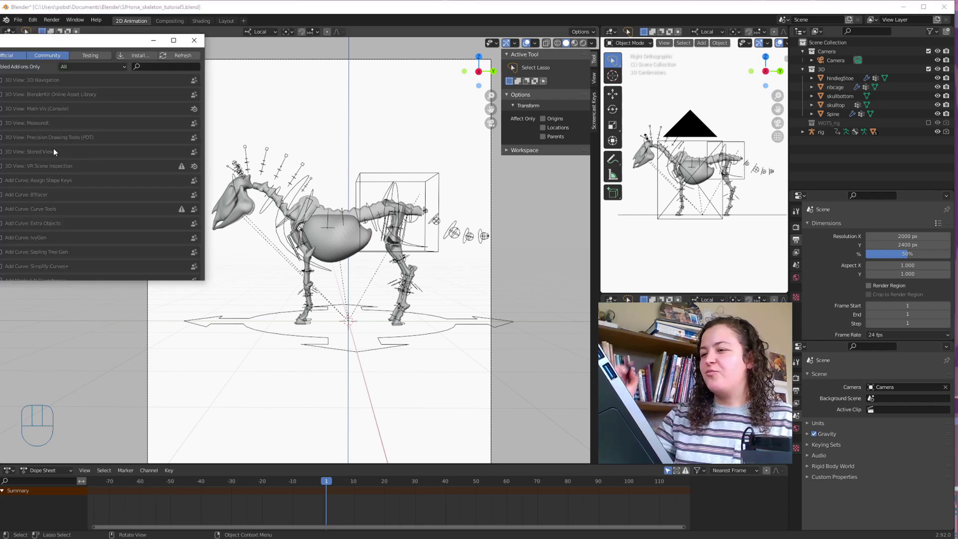
left_click(163, 65)
type("rigify")
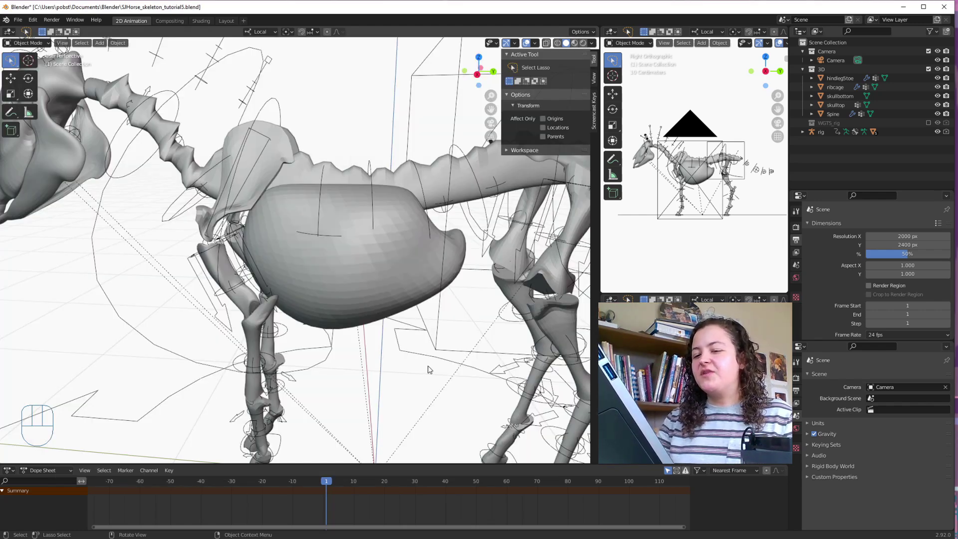
- Orbit around the horse skeleton, scrub the Dope Sheet to frame 14, then switch to right view
middle_click_drag(430, 368, 446, 358)
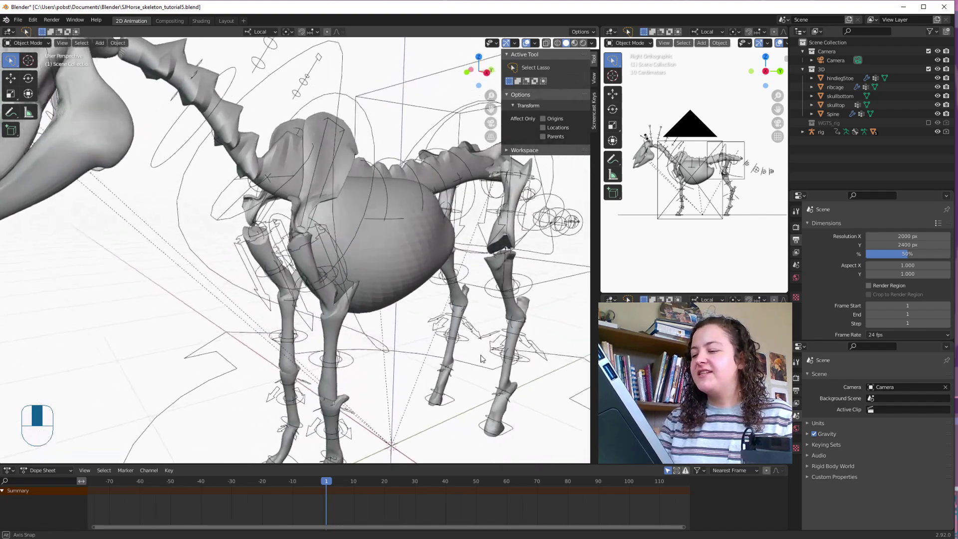
middle_click_drag(446, 358, 466, 252)
middle_click_drag(275, 272, 299, 199)
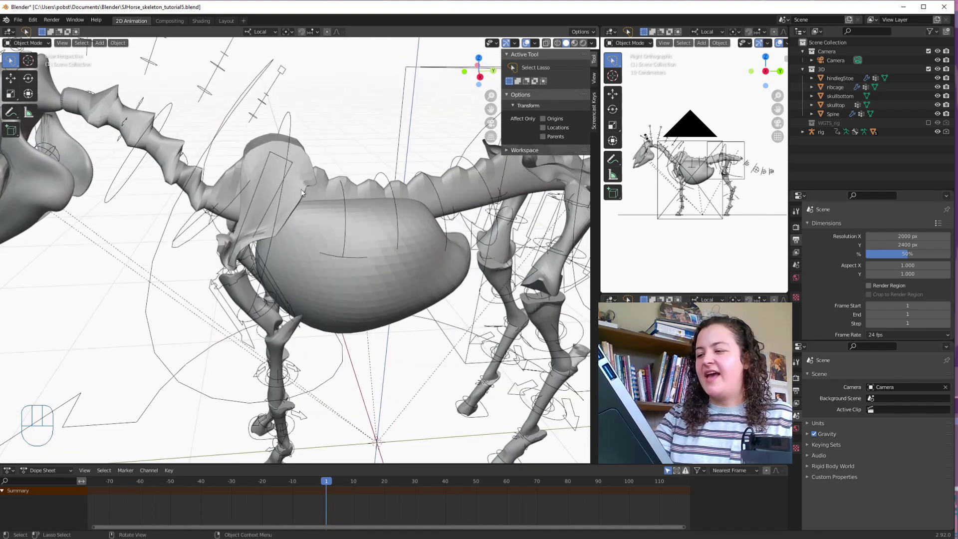
mouse_move(240, 237)
middle_mouse_down()
mouse_move(342, 347)
mouse_move(400, 382)
middle_mouse_up()
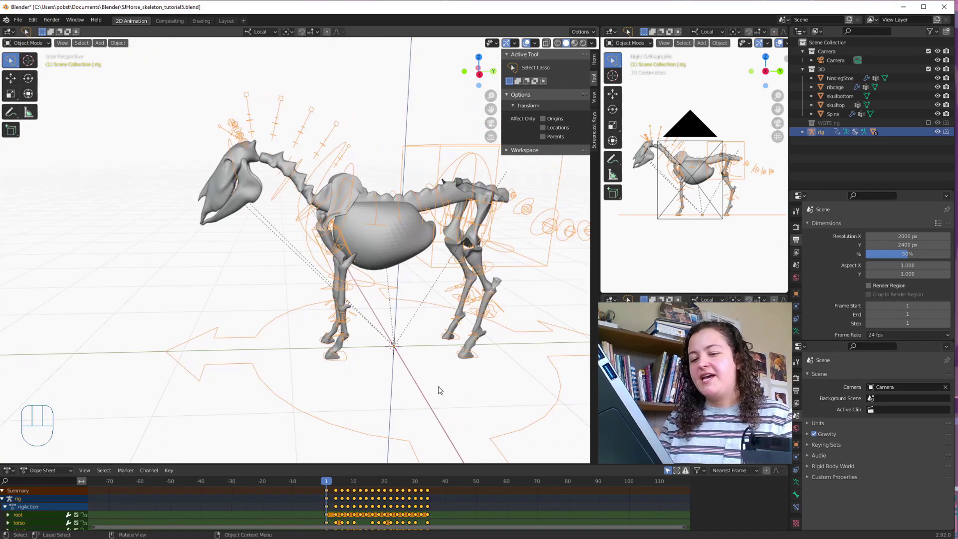
mouse_move(327, 483)
left_mouse_down()
mouse_move(444, 508)
mouse_move(354, 498)
left_mouse_up()
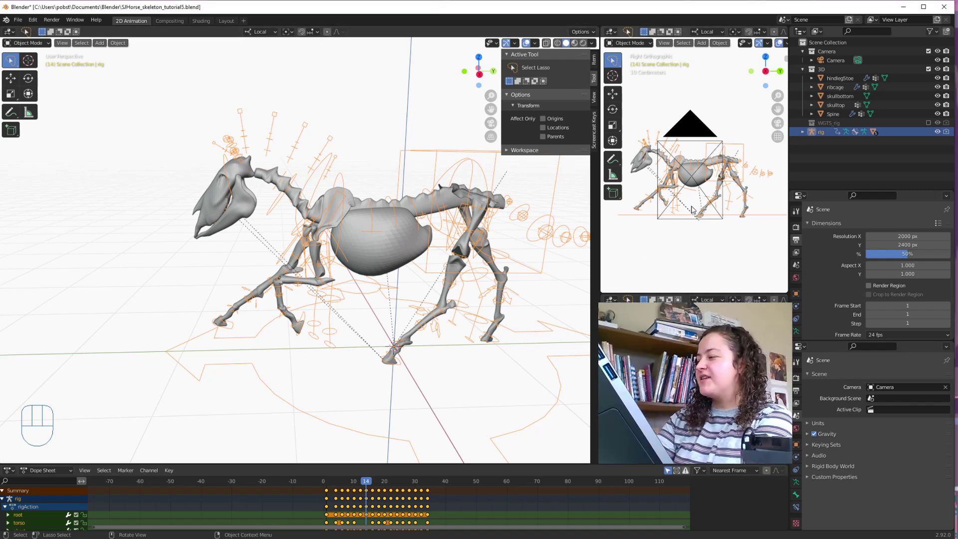
key("KP_3")
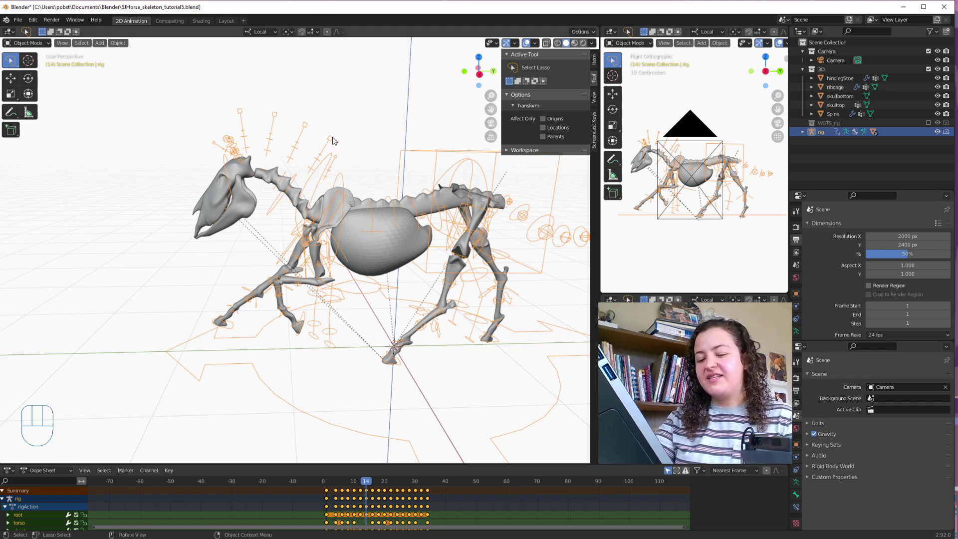
- Select the ribcage and toggle it into Edit Mode and back to Object Mode
key("Tab")
left_click(390, 233)
key("Tab")
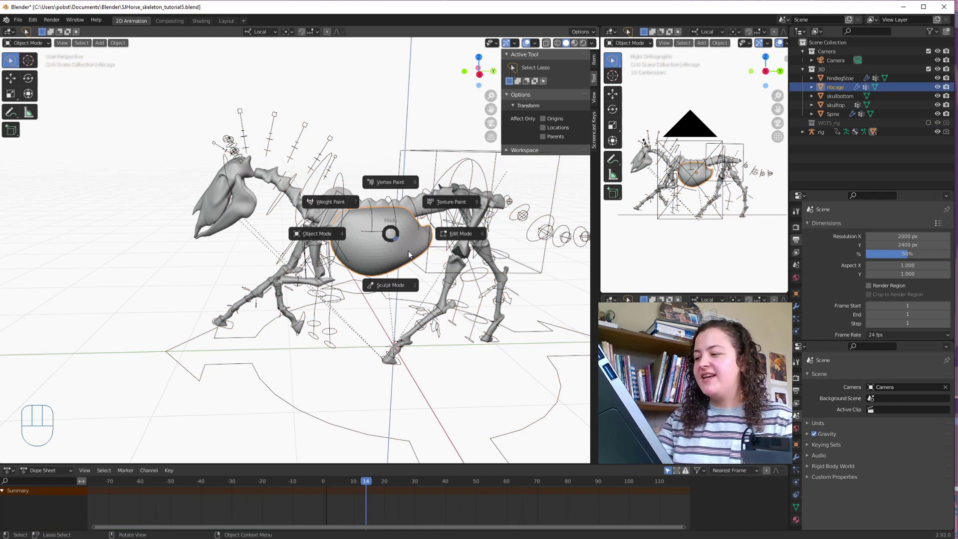
left_click(472, 235)
key("Tab")
left_click(385, 234)
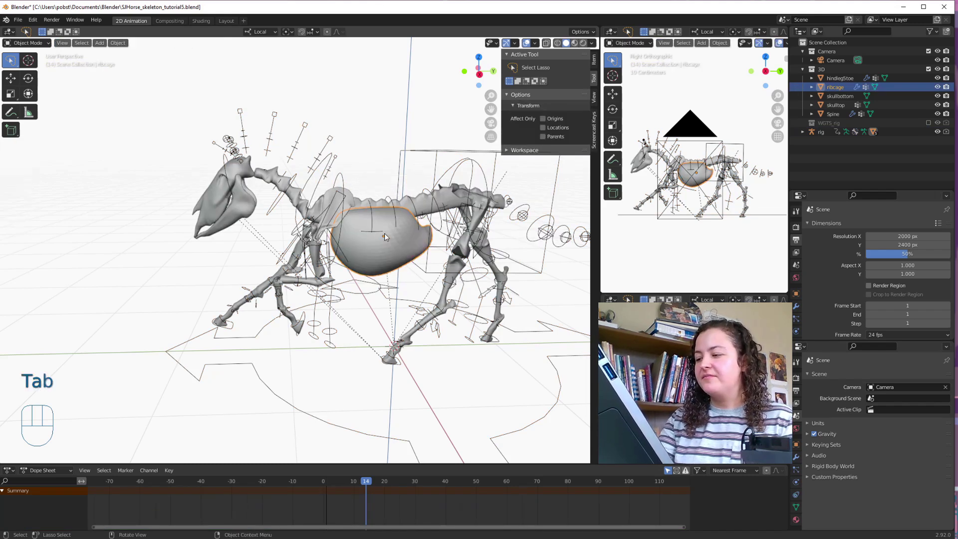
middle_click_drag(384, 233, 338, 210)
- Check the Tab for Pie Menu keymap setting, then return the animation to frame 1
left_click(33, 20)
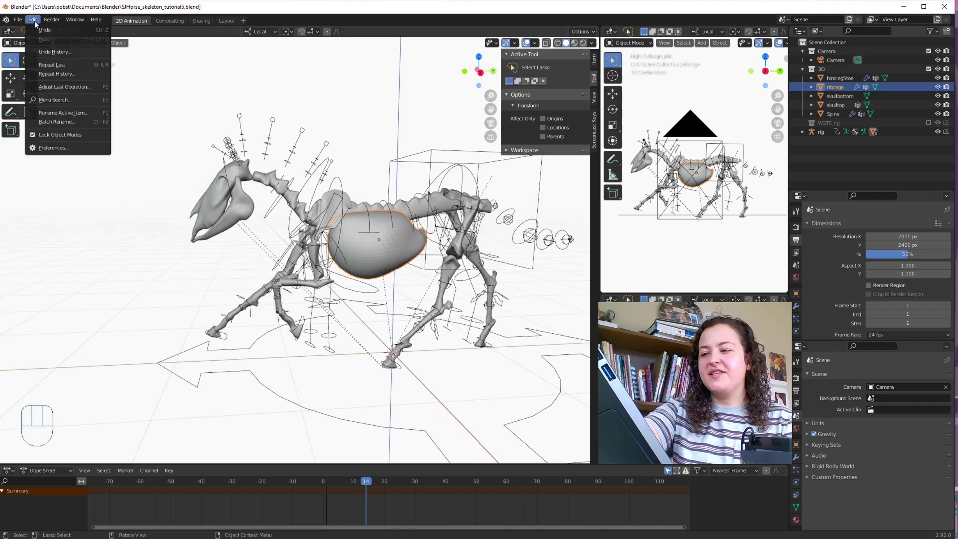
left_click(61, 147)
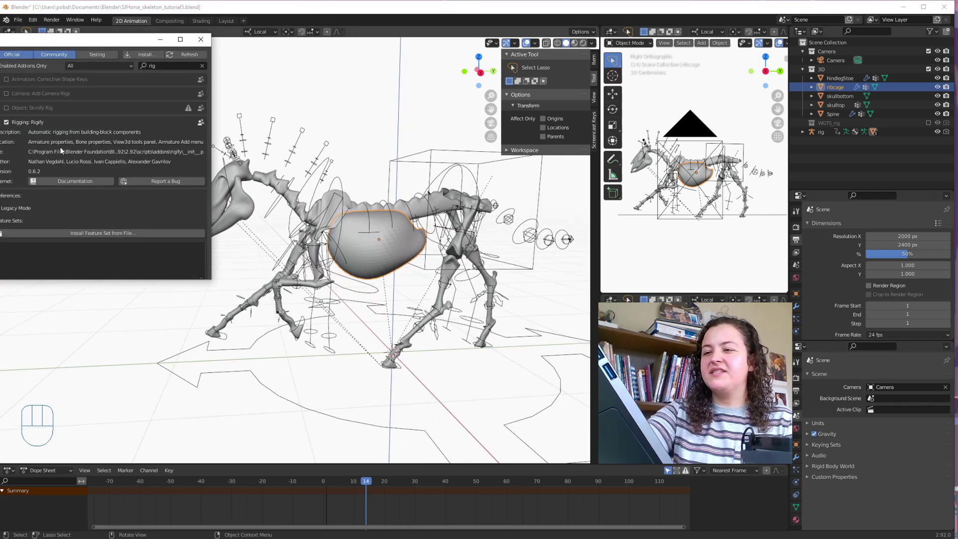
left_click(178, 203)
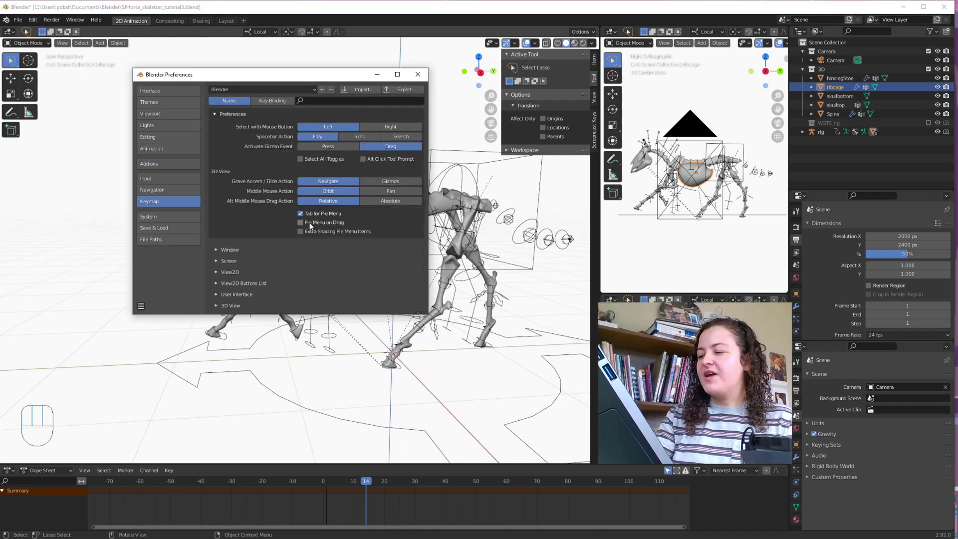
mouse_move(322, 213)
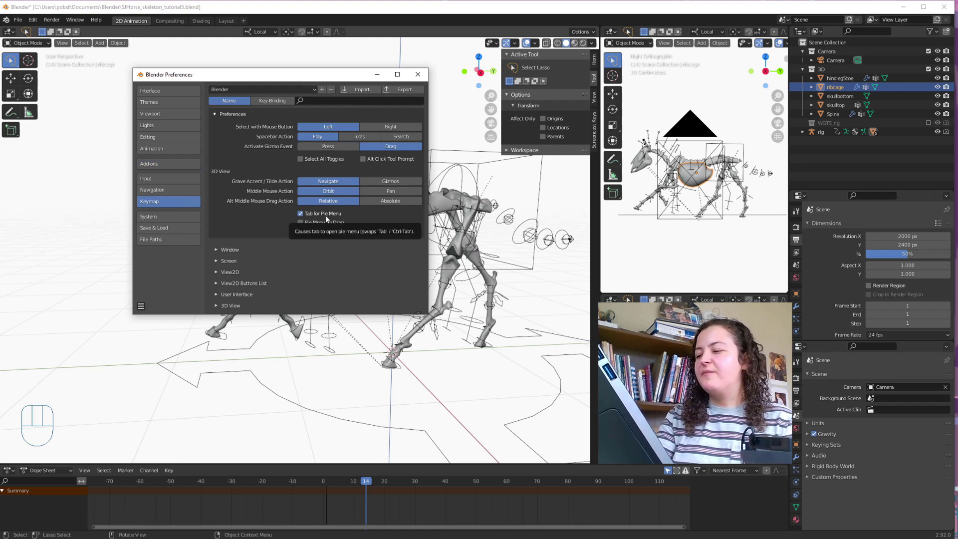
left_click(418, 74)
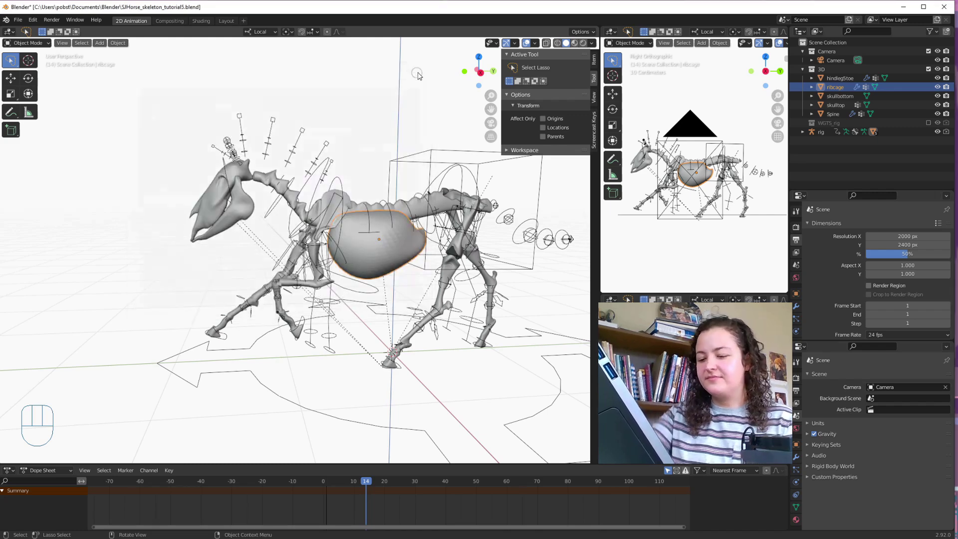
left_click(326, 481)
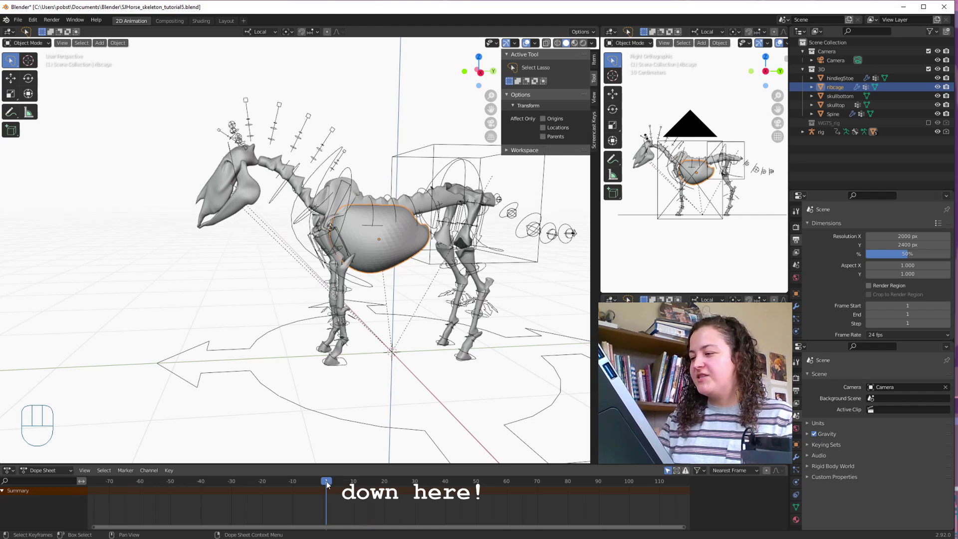
middle_click_drag(443, 394, 455, 387)
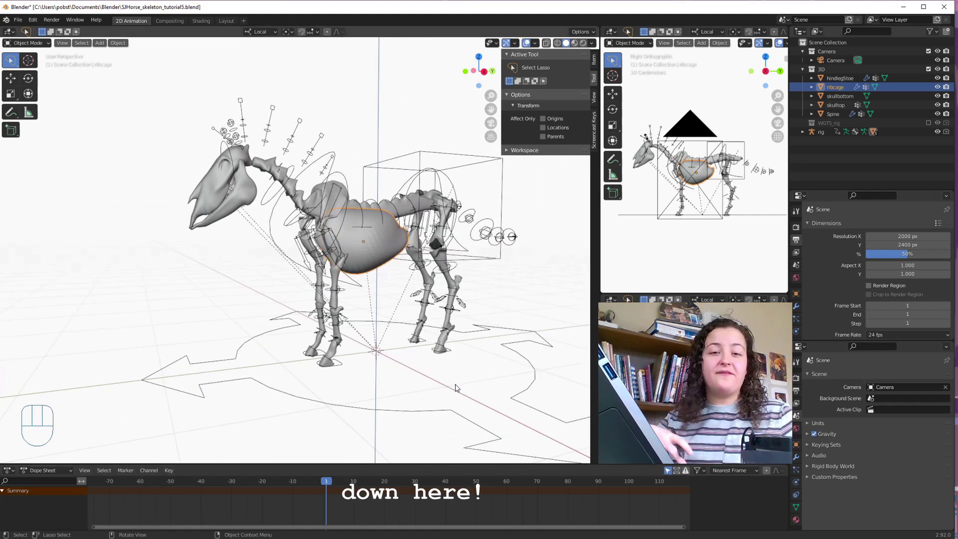
- Hide the rig and Camera collection, and add a Solidify modifier to the ribcage
left_click(939, 131)
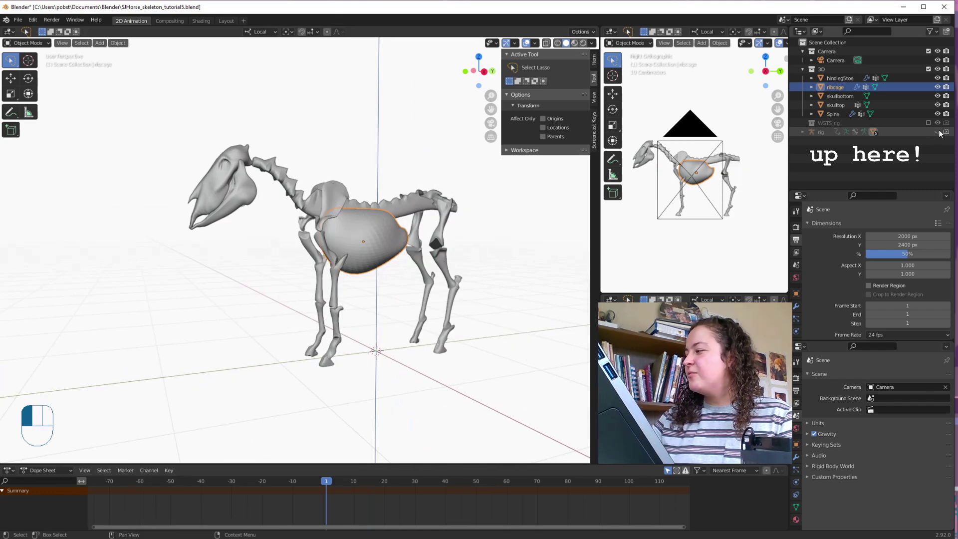
left_click(929, 51)
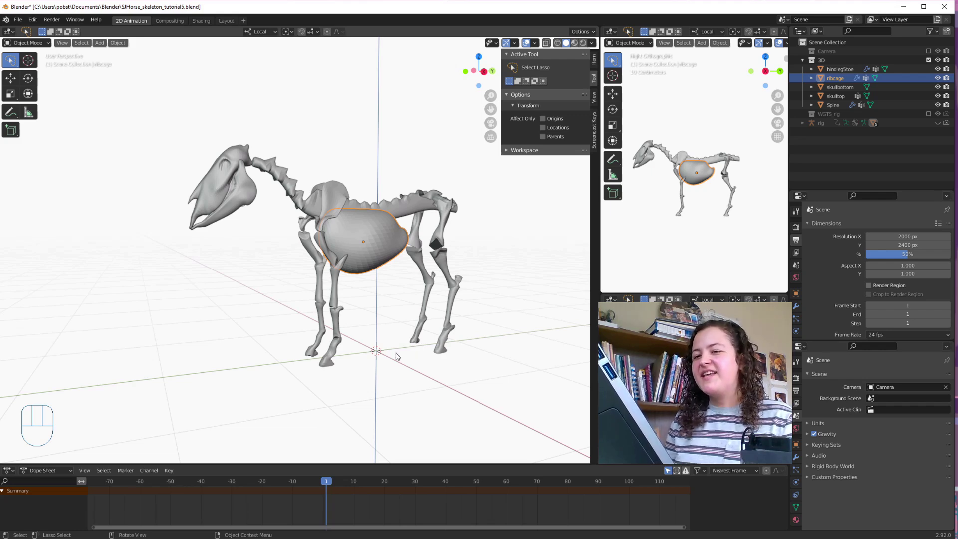
left_click(796, 307)
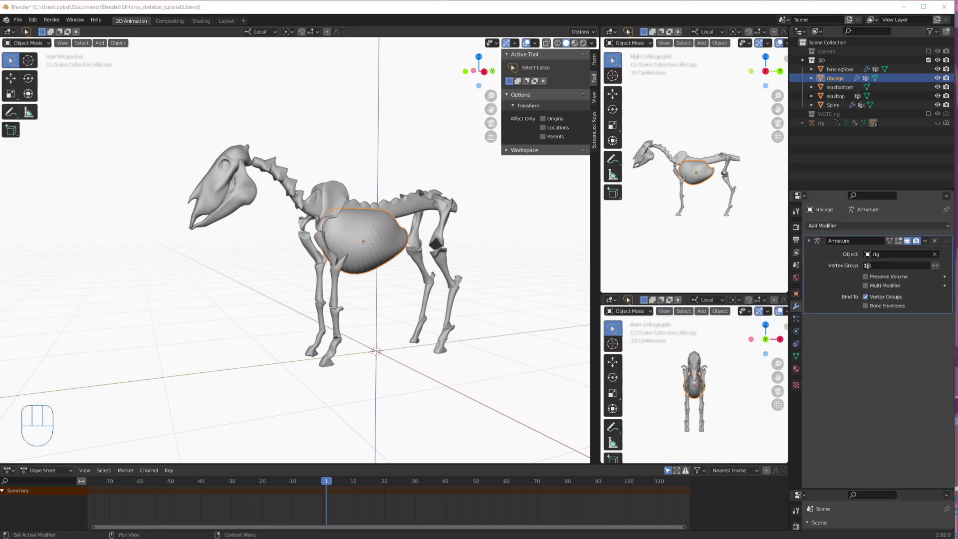
left_click(899, 226)
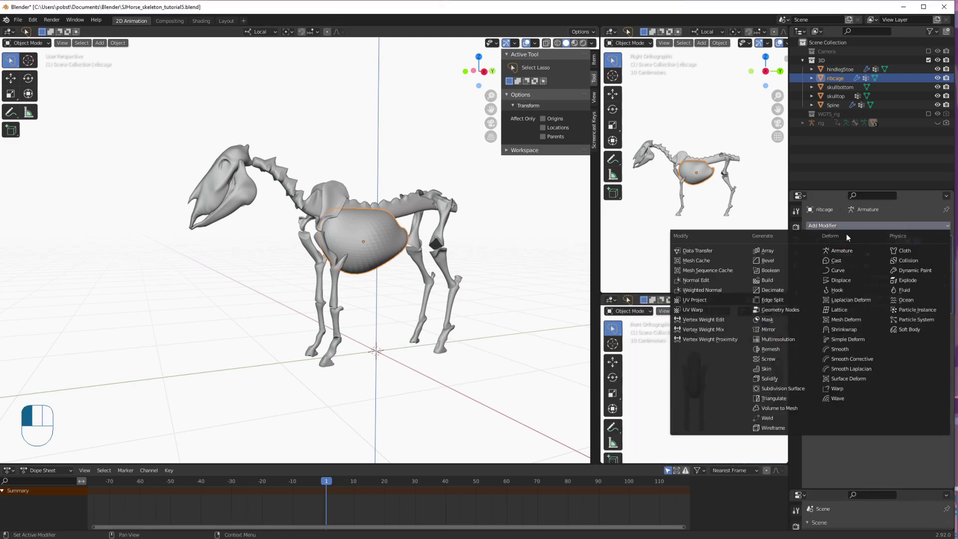
left_click(776, 379)
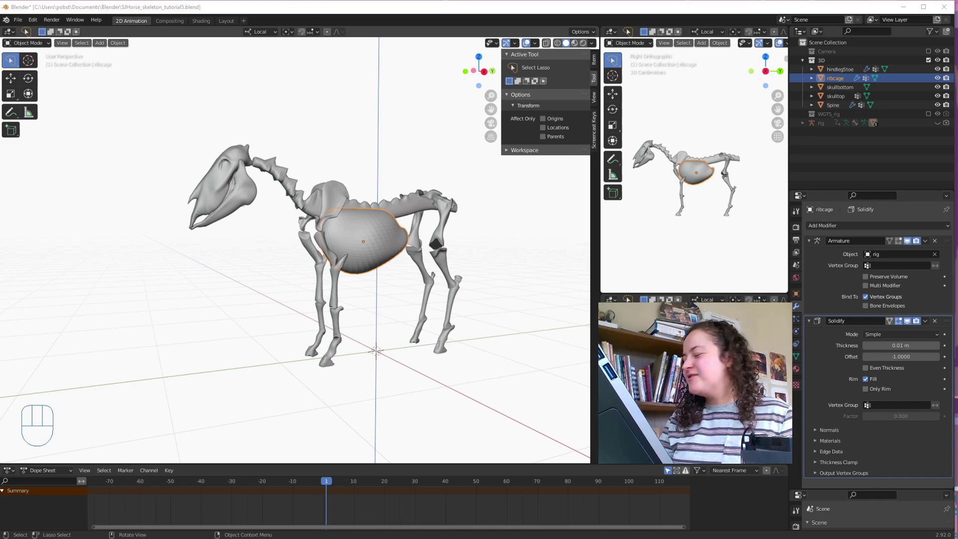
- Set the Solidify offset to 1 and thickness to 0.02 m, then apply all transforms
left_click(899, 357)
type("1")
key("Return")
left_click(900, 345)
type("0")
key("Return")
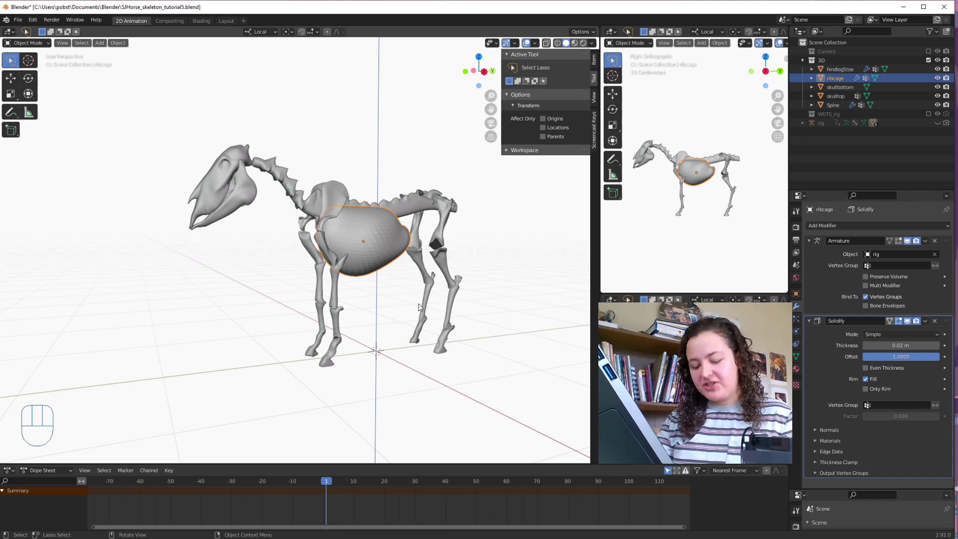
key("ctrl+a")
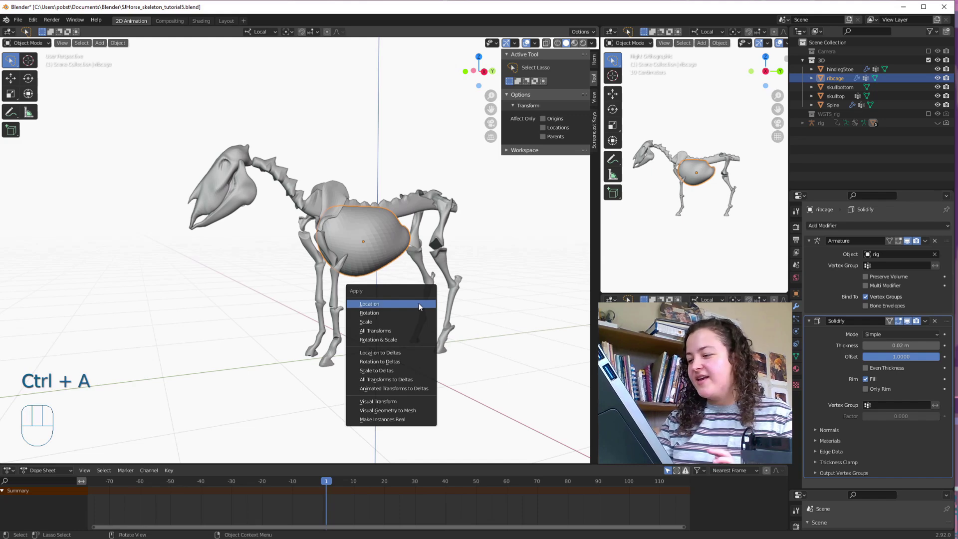
left_click(382, 334)
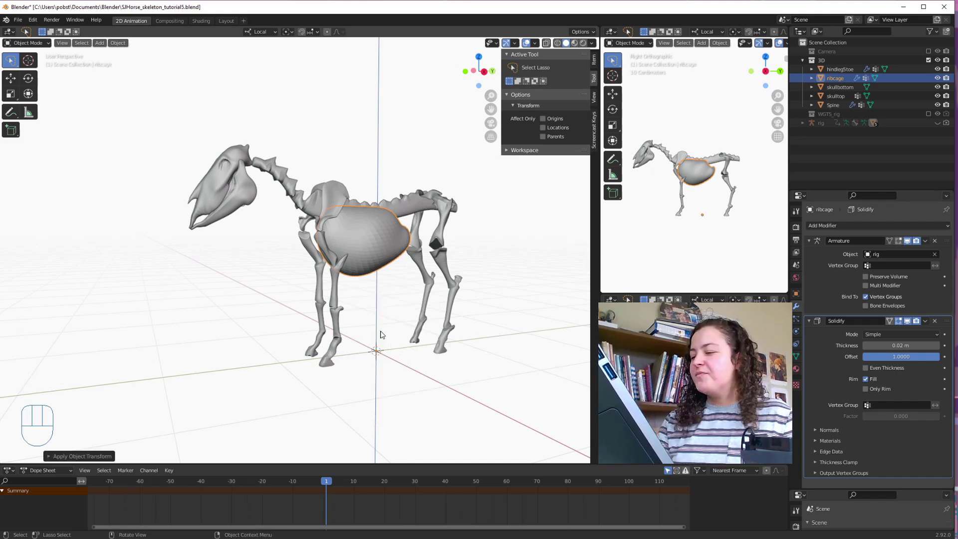
- Select the hind legs, then the skull top, then the ribcage while orbiting the skeleton
left_click(449, 319)
middle_click_drag(439, 386, 484, 364)
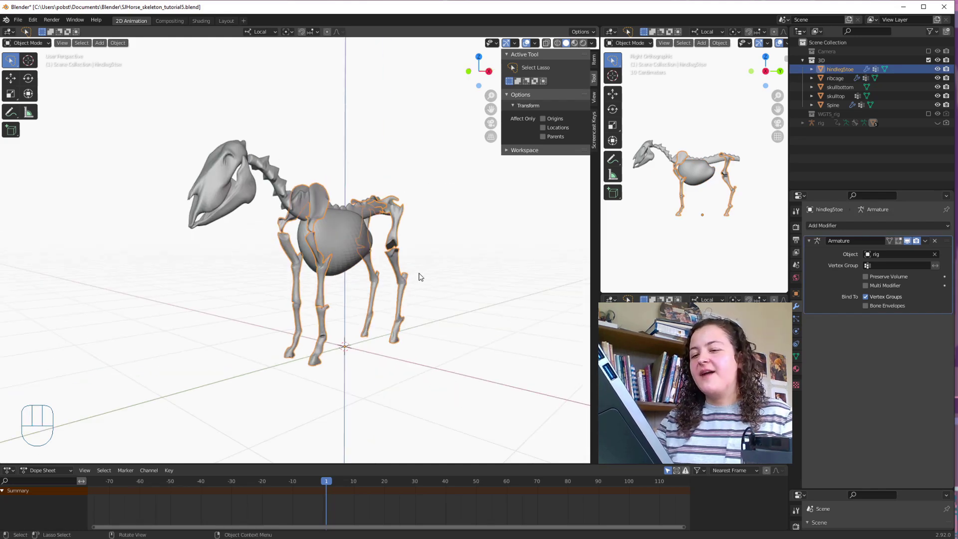
middle_click_drag(425, 272, 302, 186)
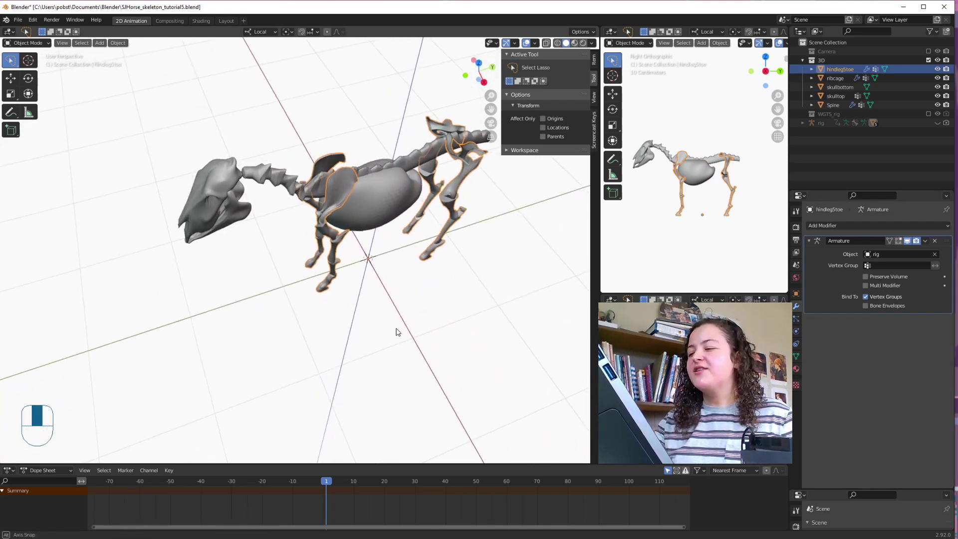
left_click(247, 187)
middle_click_drag(246, 211, 458, 389)
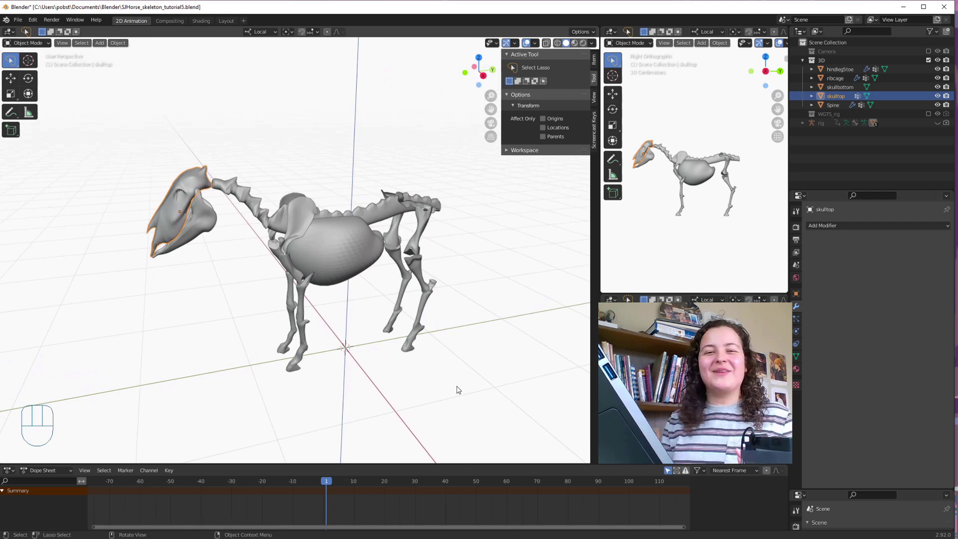
middle_click_drag(364, 379, 355, 346)
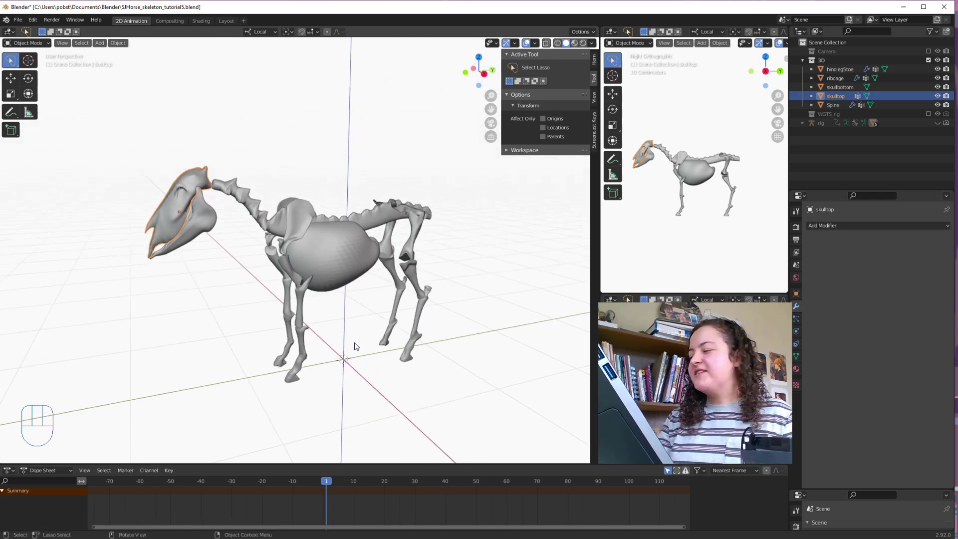
left_click(353, 278)
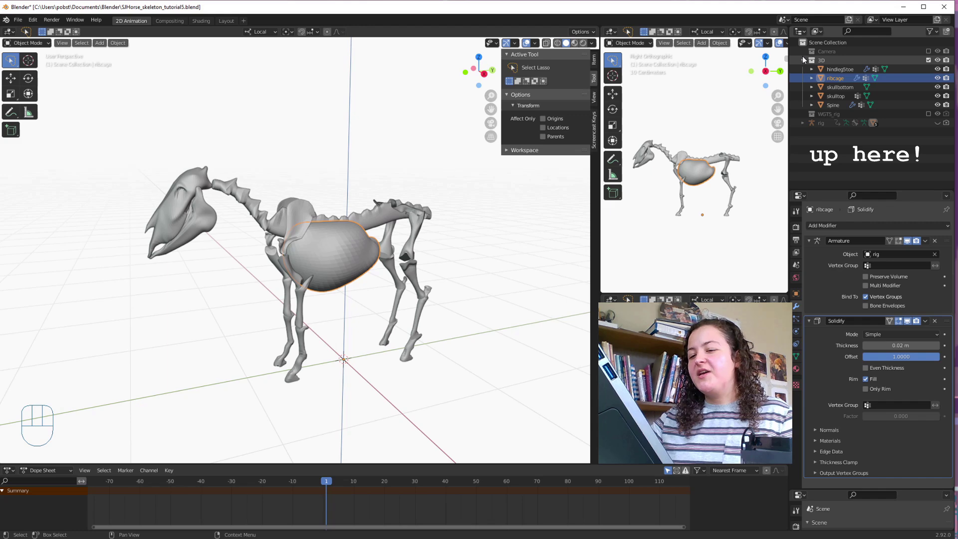
- Copy the ribcage's Solidify modifier onto hindlegStoe and skulltop in the Outliner
left_click(812, 78)
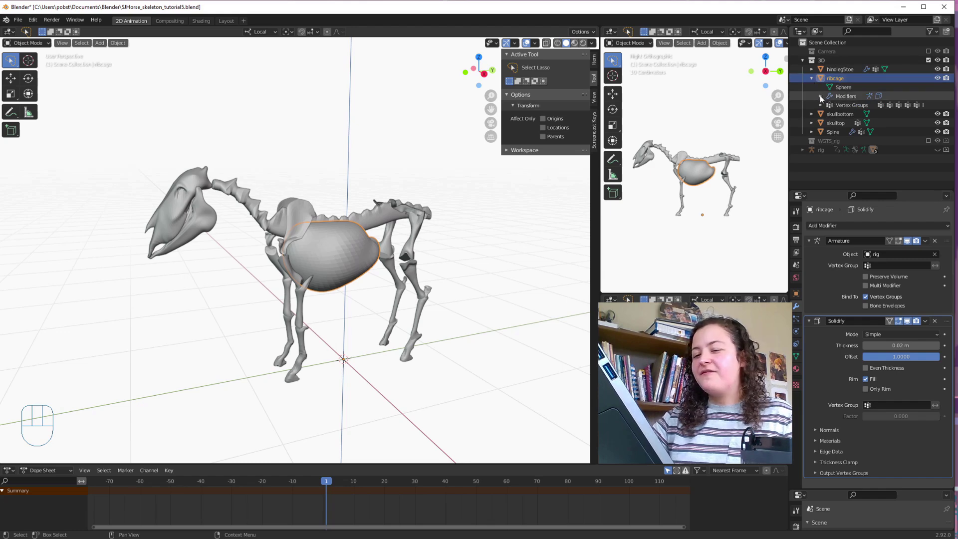
left_click(819, 96)
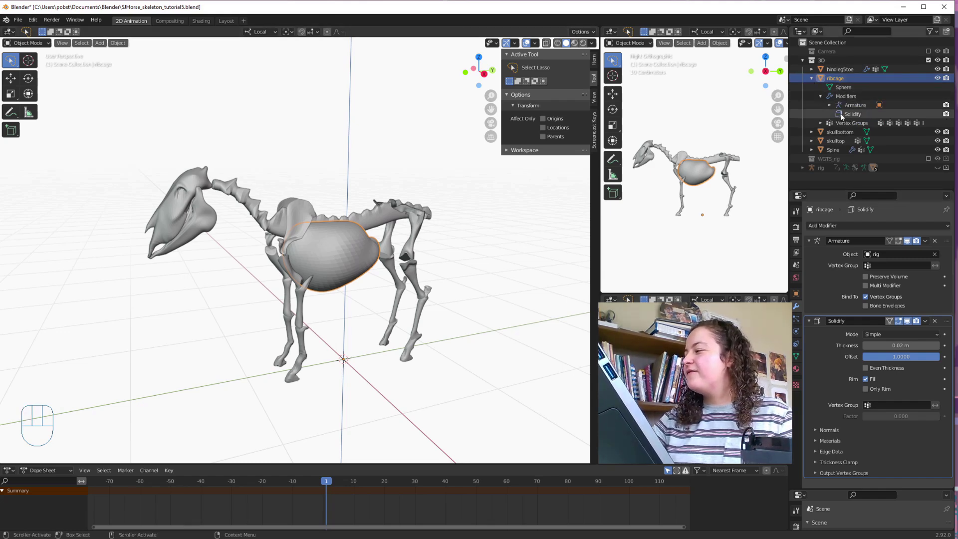
left_click_drag(841, 114, 846, 69)
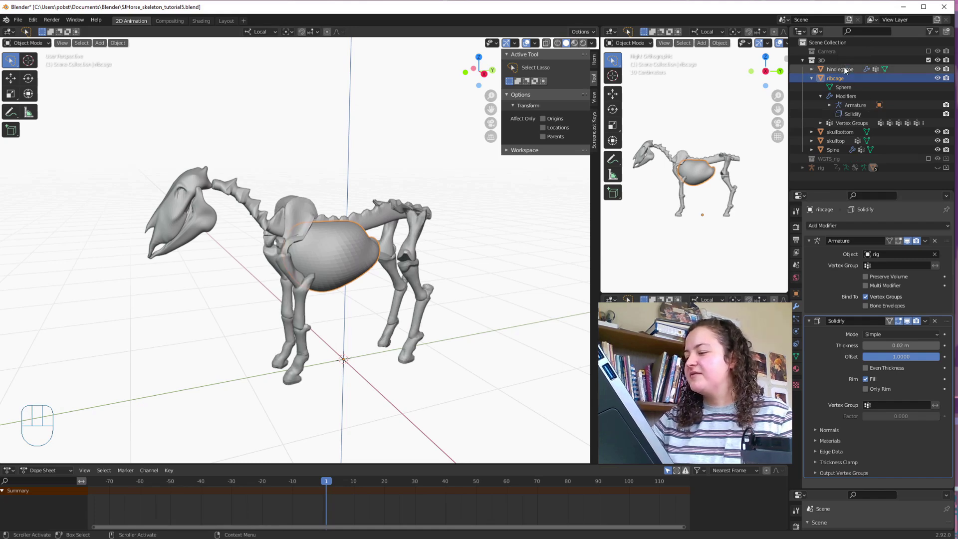
mouse_move(852, 114)
left_mouse_down()
mouse_move(835, 141)
mouse_move(842, 150)
left_mouse_up()
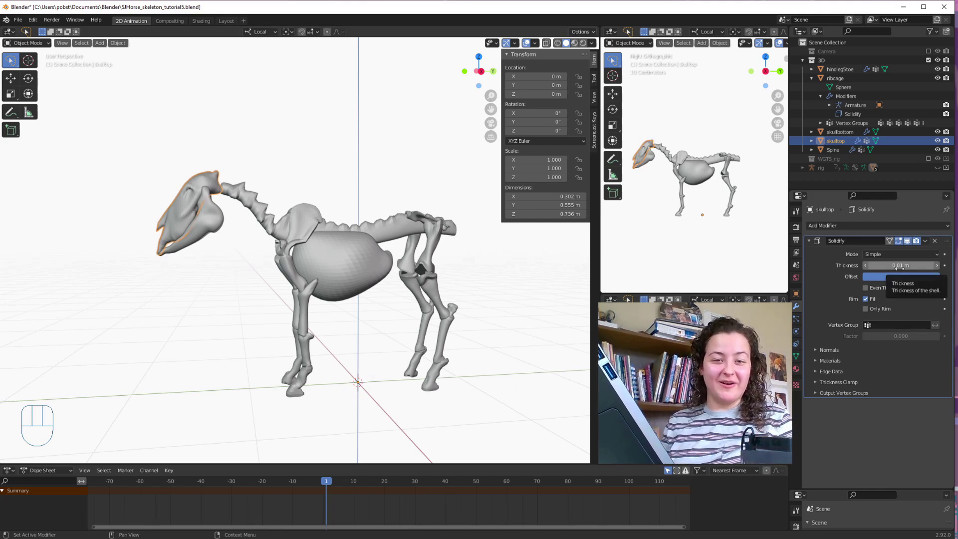
middle_click_drag(389, 377, 429, 389)
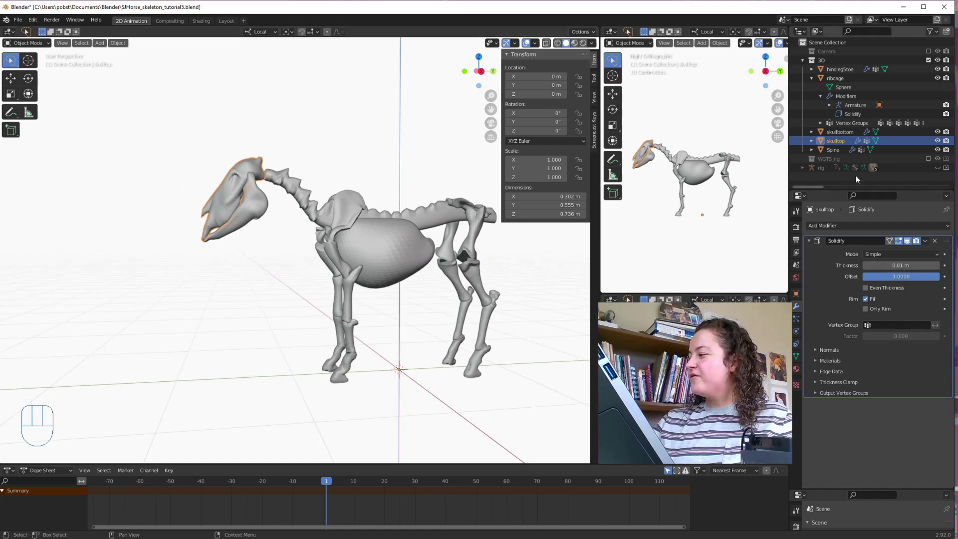
left_click(813, 79)
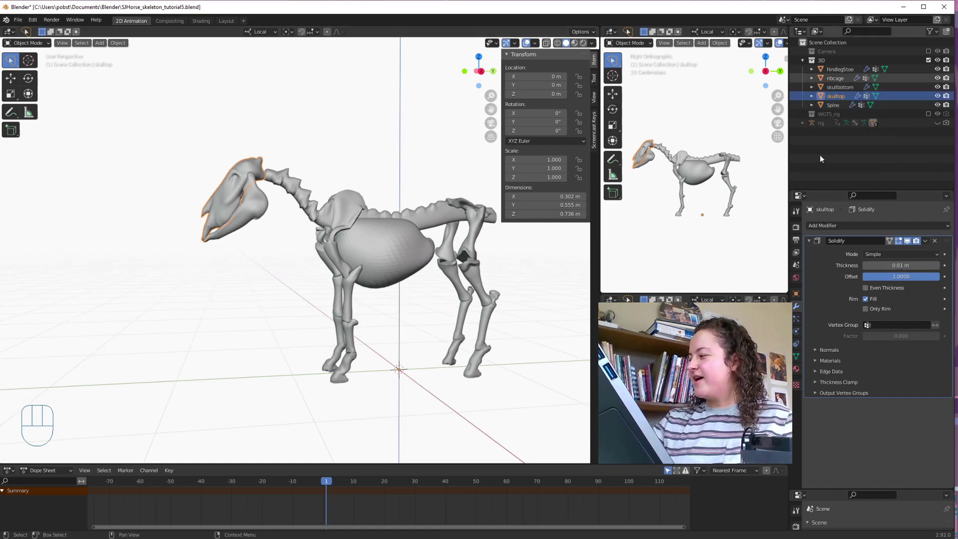
- Create a new Outliner collection named 'Grease Pencil'
left_click(831, 149)
right_click(833, 151)
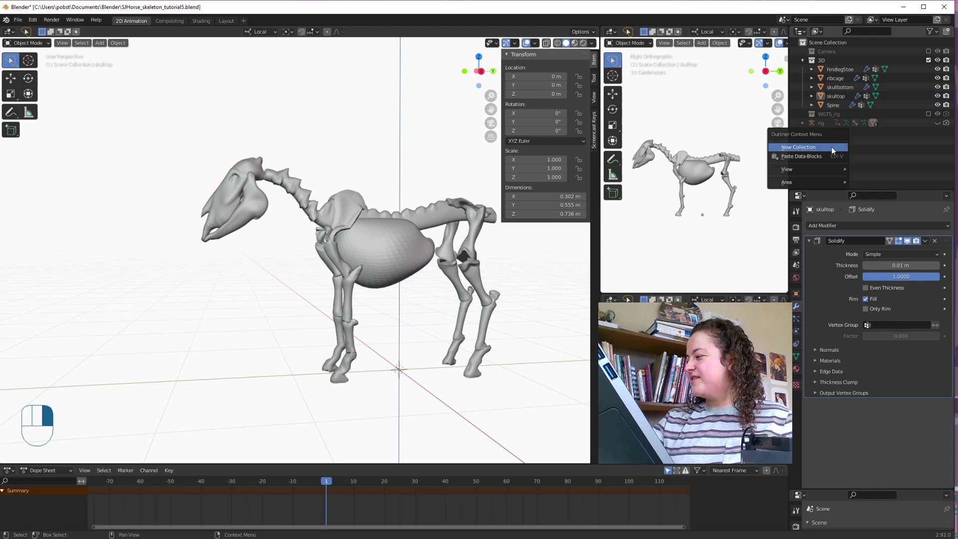
left_click(831, 149)
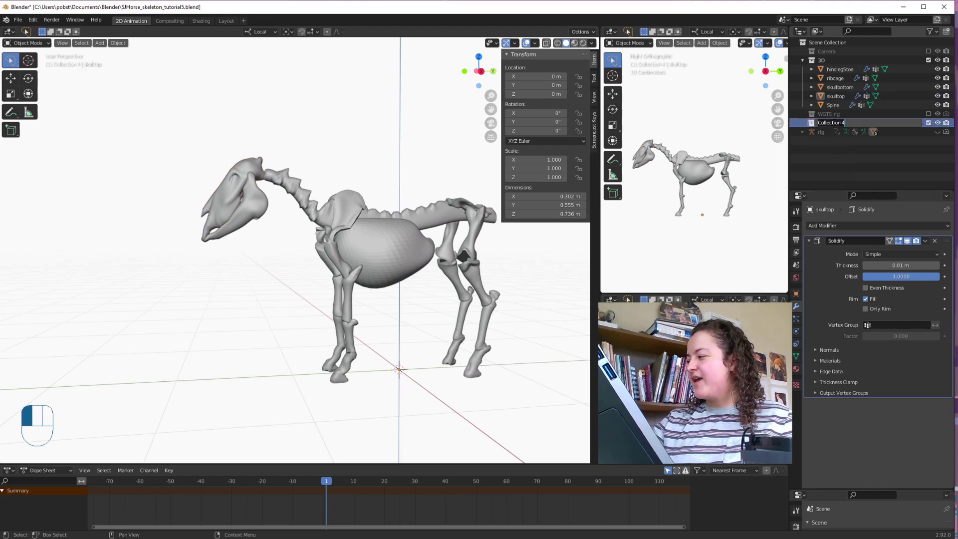
type("Grease Pencil")
key("Return")
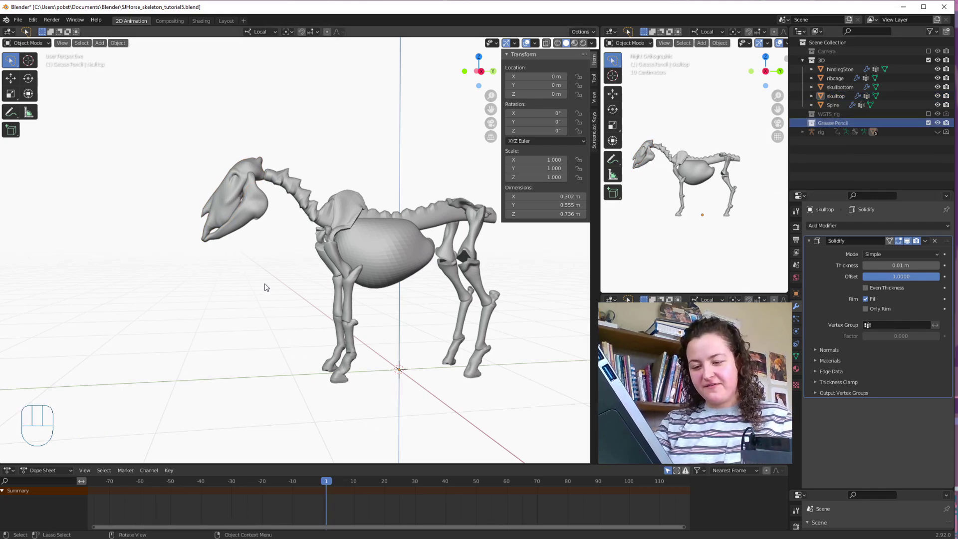
- Add a Grease Pencil Stroke object to the scene
key("shift+a")
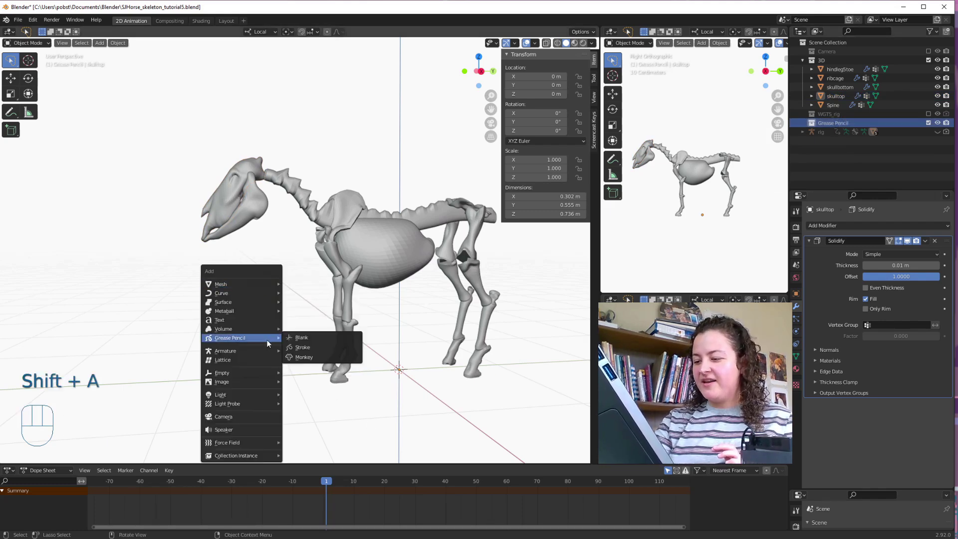
left_click(334, 347)
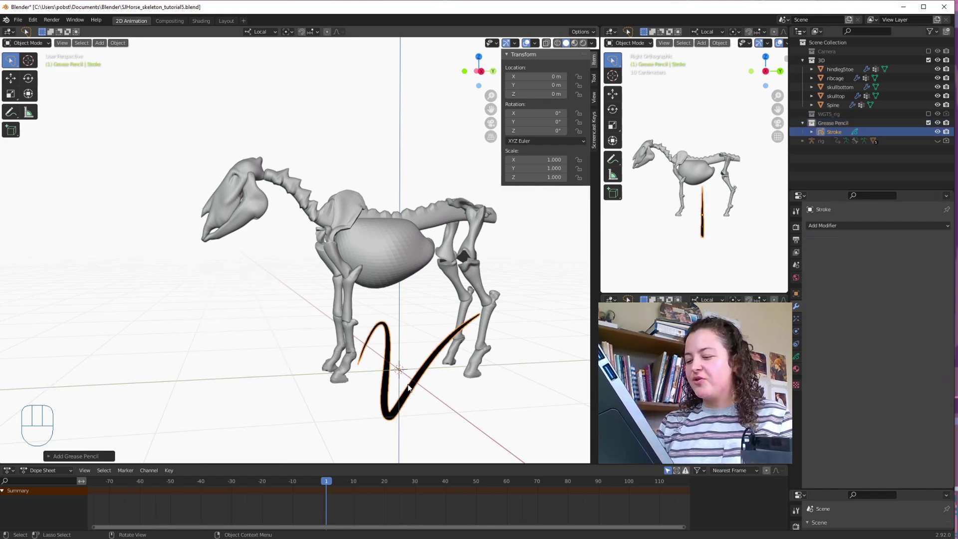
middle_click_drag(418, 375, 384, 355)
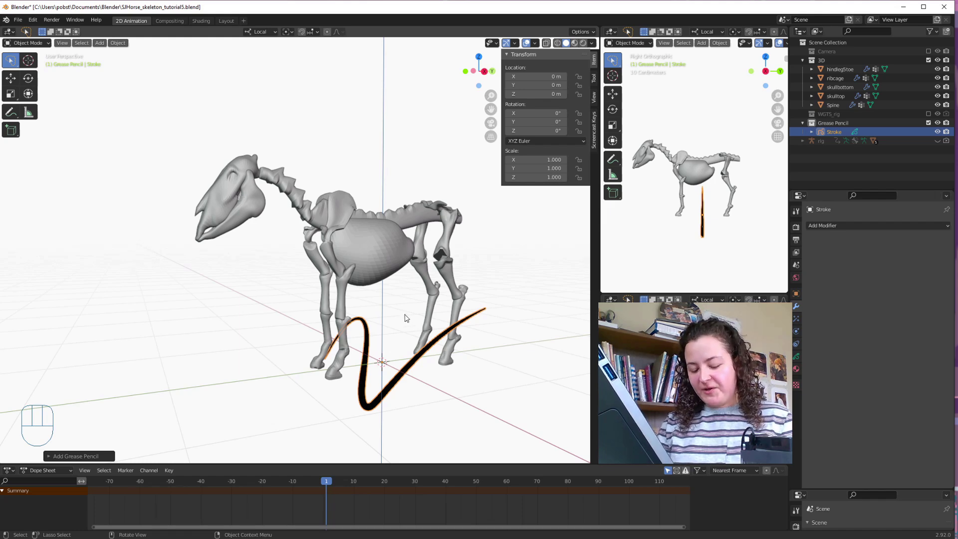
- Delete all points of the sample stroke in Edit Mode
key("Tab")
left_click(490, 298)
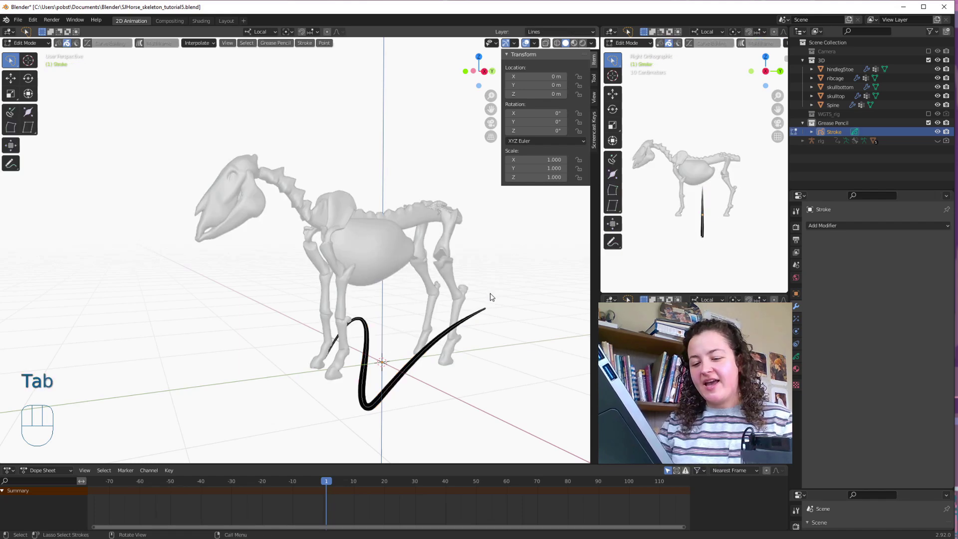
key("a")
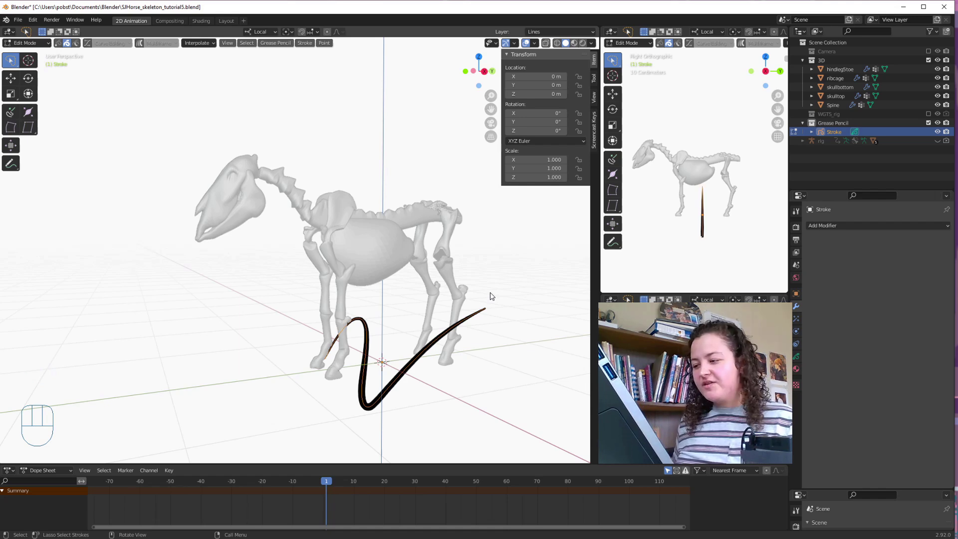
key("Delete")
left_click(398, 298)
- Enter Draw mode with Surface placement, offset 0.15, the Pencil brush, and a stroke material
key("Tab")
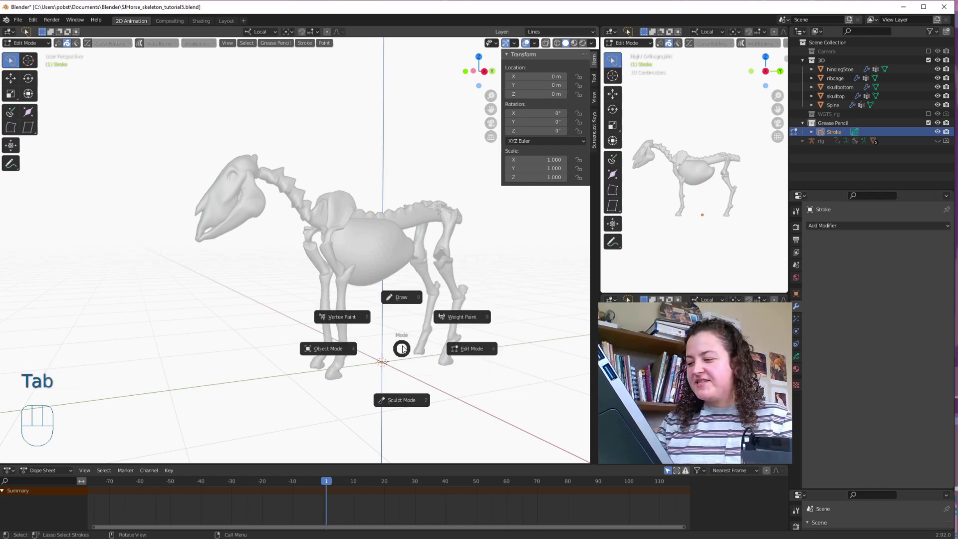
left_click(402, 297)
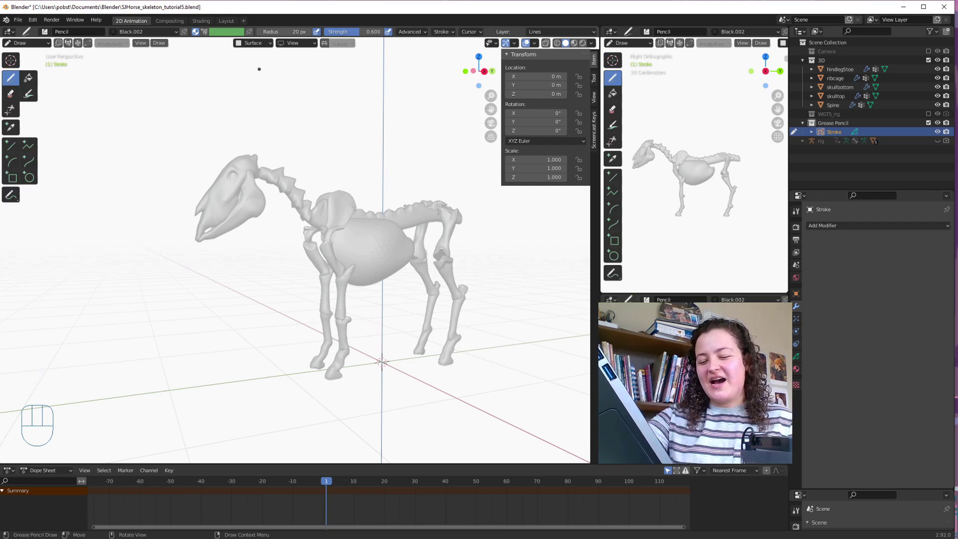
left_click(253, 43)
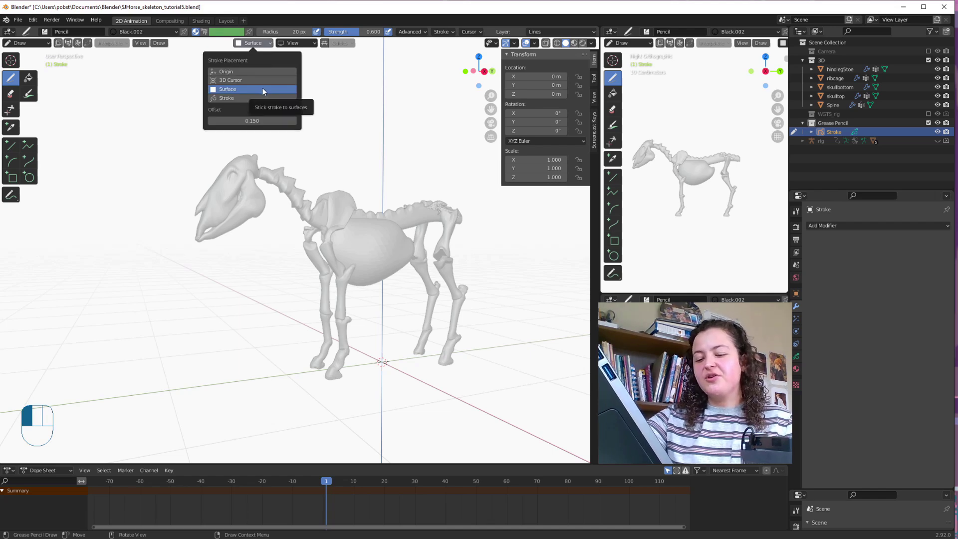
left_click(261, 120)
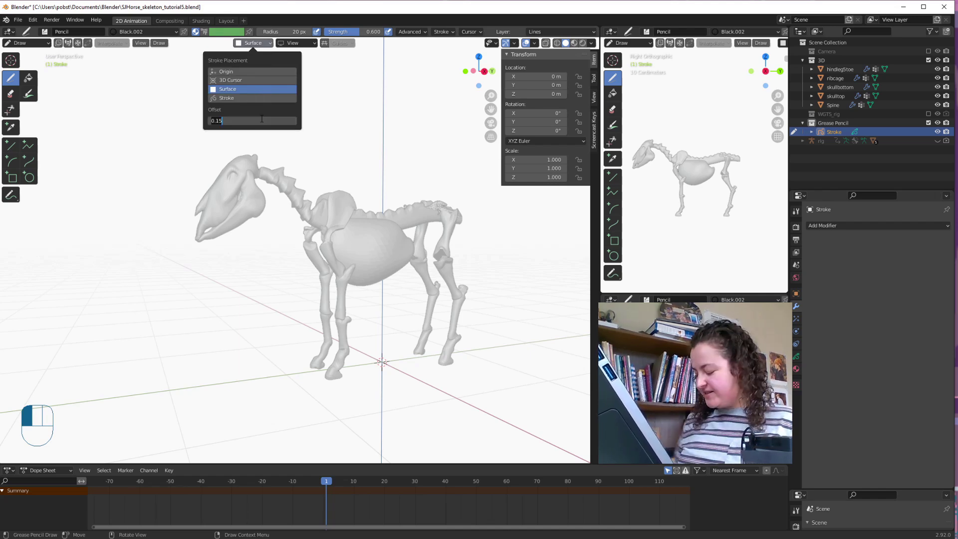
key("Return")
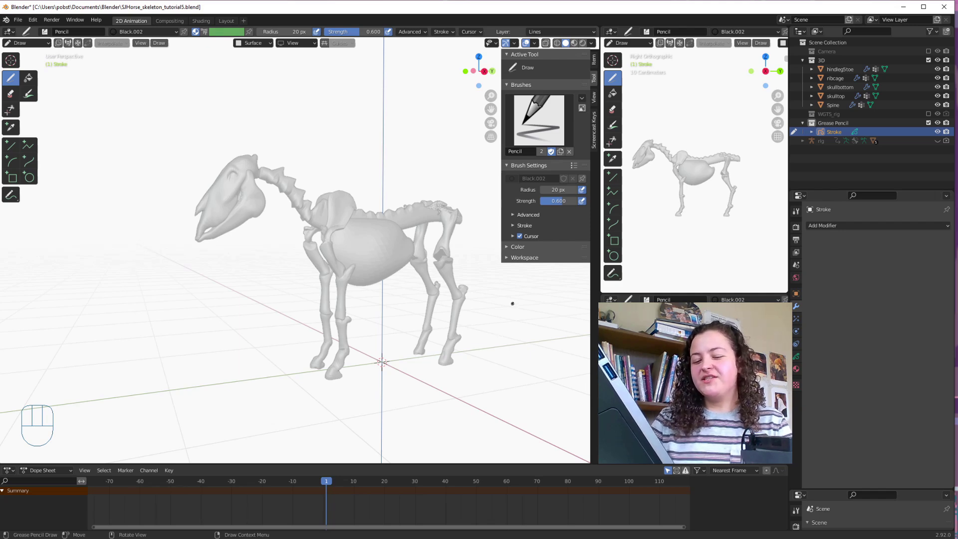
left_click(581, 101)
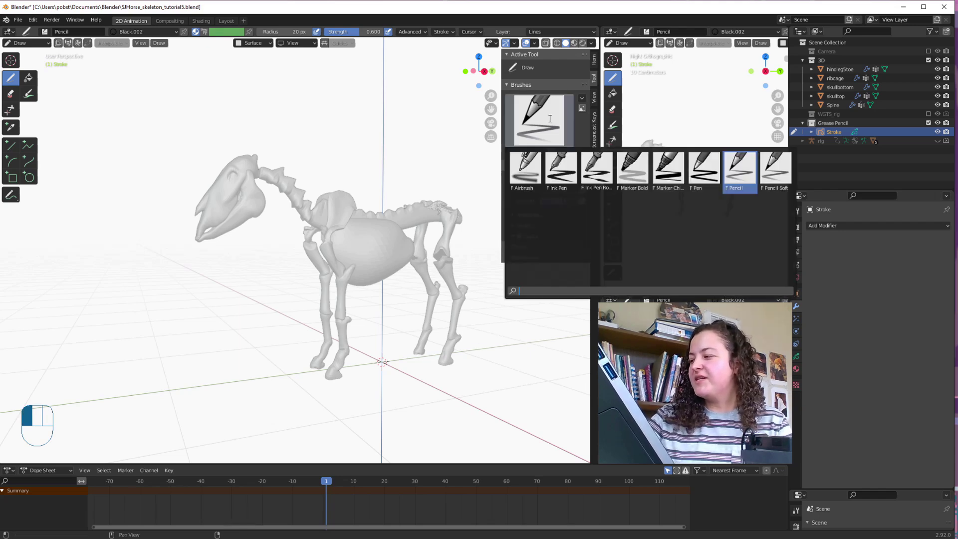
left_click(740, 170)
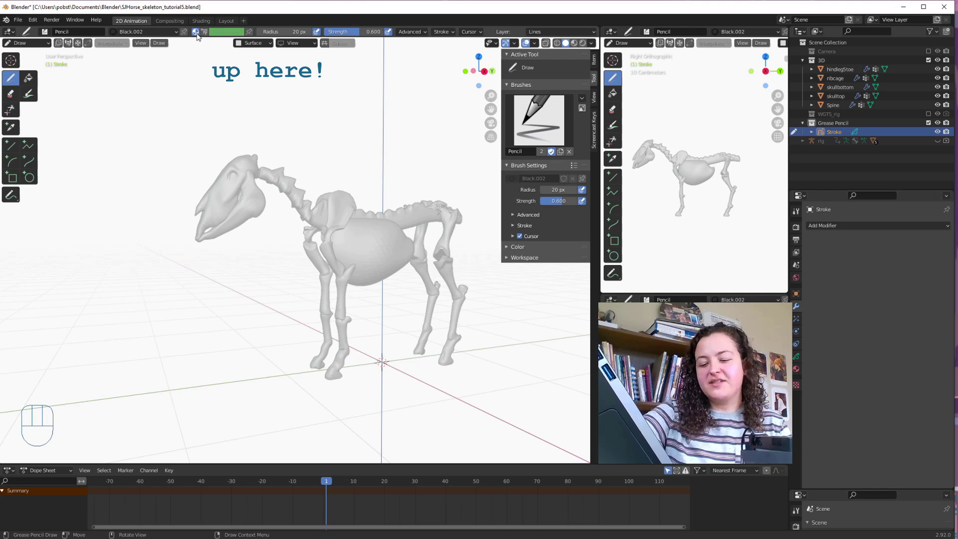
left_click(169, 33)
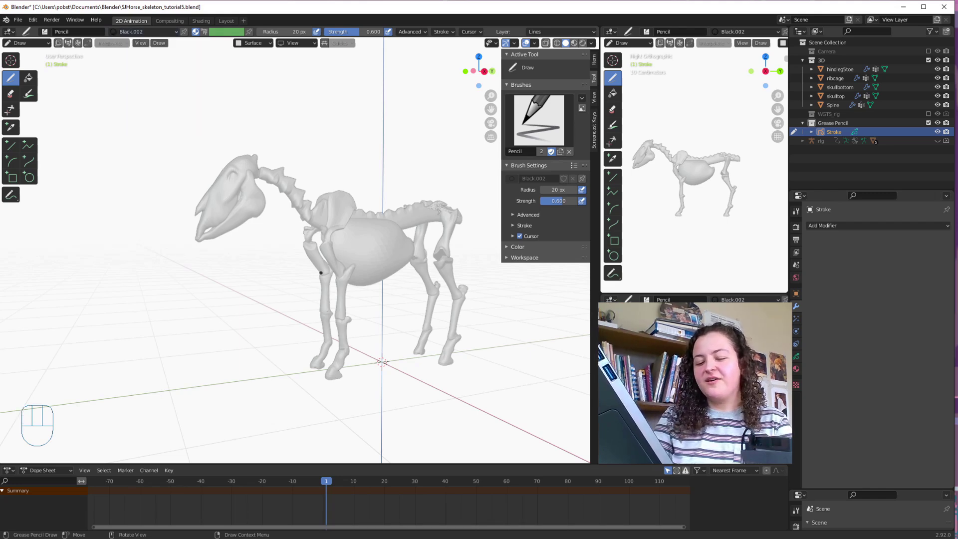
- Close the sidebar, hide the Spine object, and select the Grease Pencil Stroke object
key("n")
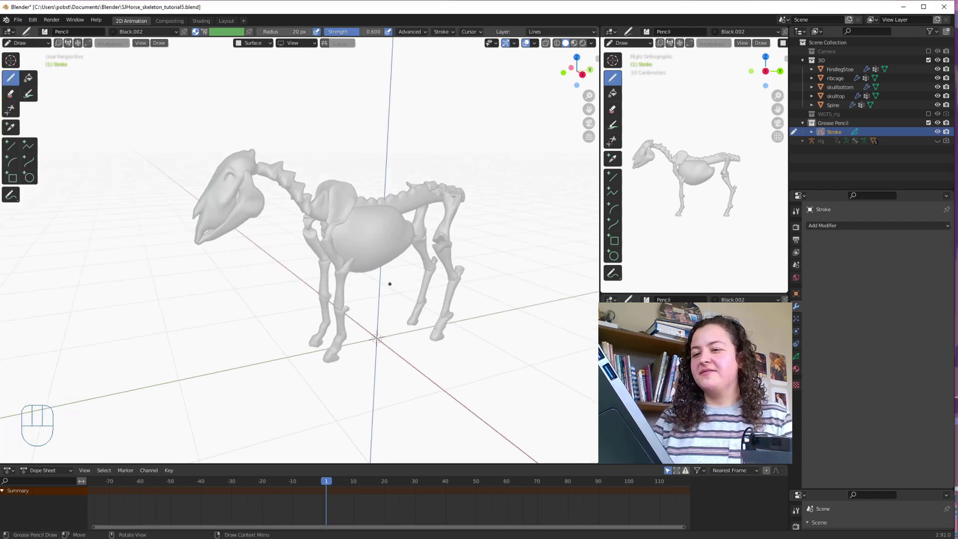
scroll(386, 280, "up", 4)
key("Tab")
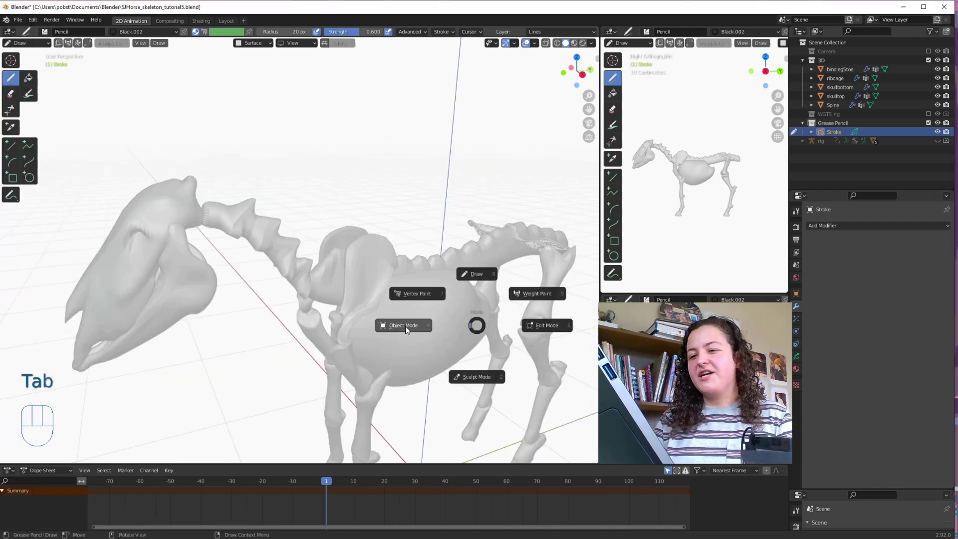
left_click(408, 326)
left_click(464, 252)
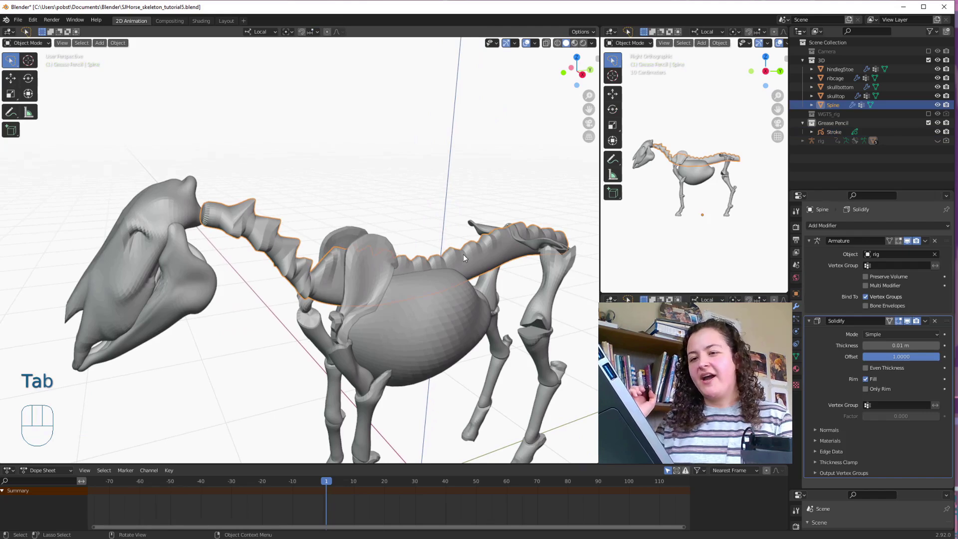
key("h")
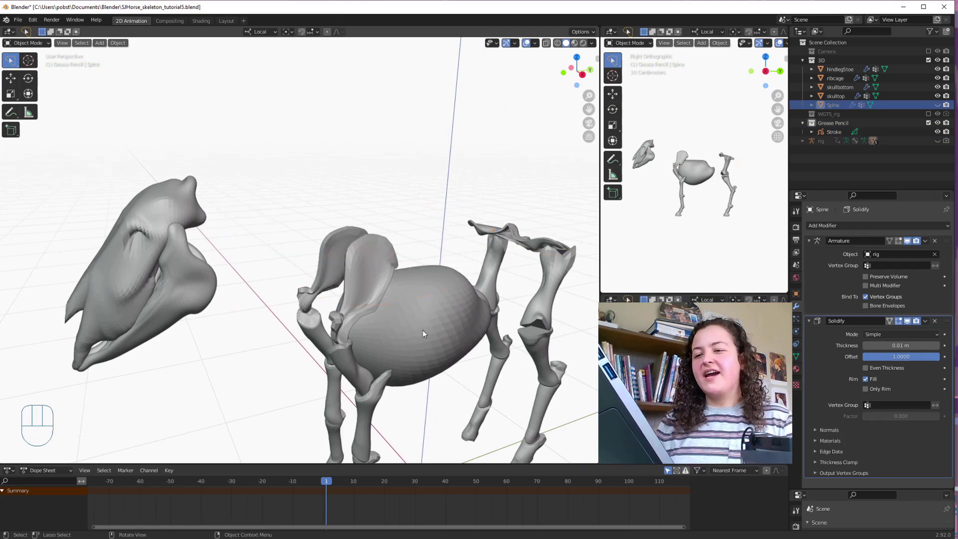
left_click(830, 131)
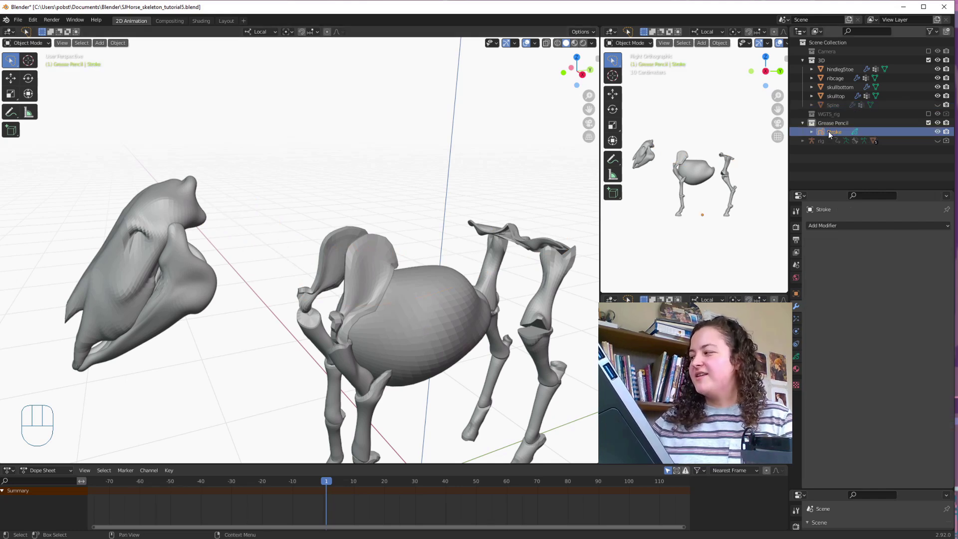
key("Tab")
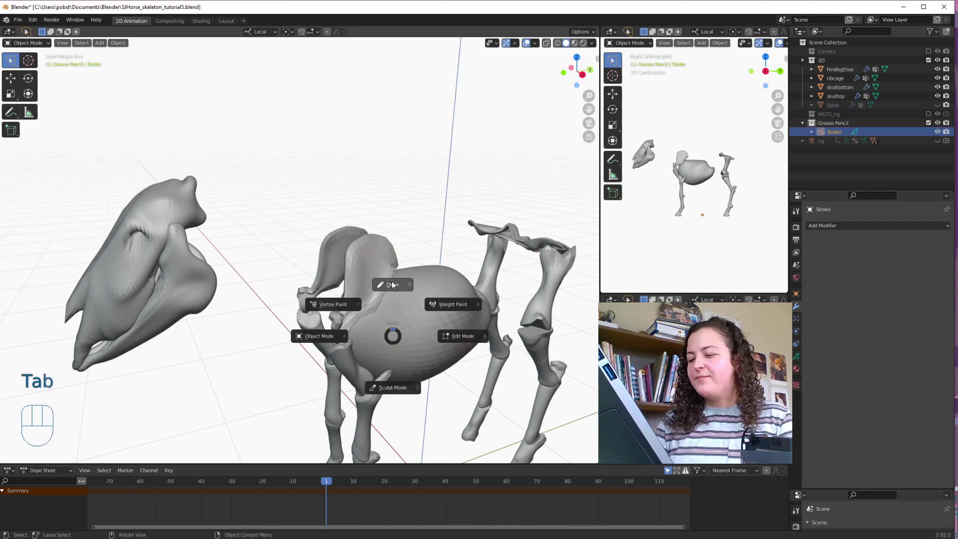
- Zoom onto the shoulder blade, undoing and deleting the stray strokes there
left_click(393, 285)
mouse_move(336, 273)
middle_mouse_down()
mouse_move(454, 345)
mouse_move(446, 154)
middle_mouse_up()
mouse_move(454, 186)
middle_mouse_down()
mouse_move(464, 386)
mouse_move(535, 210)
mouse_move(417, 211)
mouse_move(451, 248)
mouse_move(514, 381)
mouse_move(430, 328)
middle_mouse_up()
key("ctrl+z")
key("ctrl+z")
key("Tab")
key("1")
key("Delete")
left_click(504, 276)
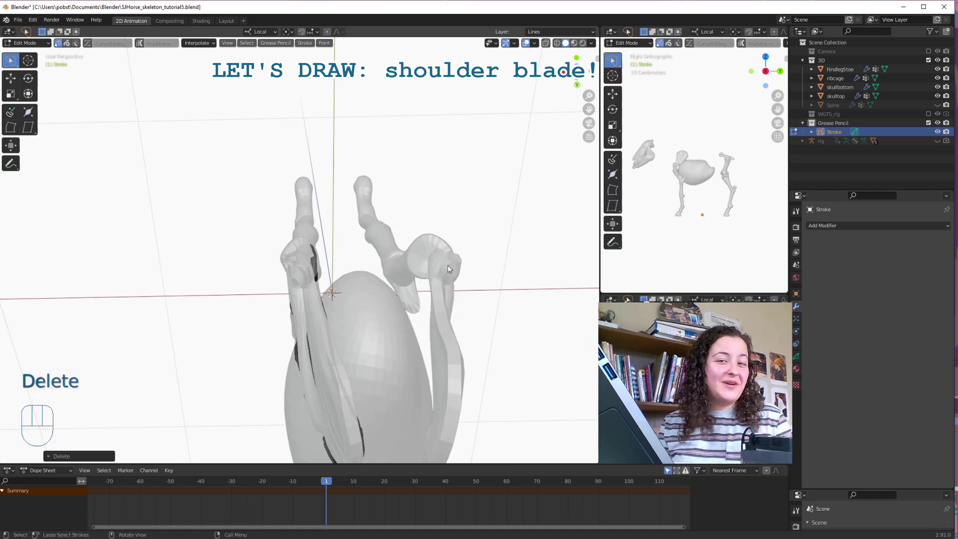
scroll(448, 265, "up", 5)
middle_click_drag(544, 336, 454, 383)
key("Delete")
left_click(369, 413)
key("Tab")
- Trace the shoulder blade edge with three black strokes and check them from other angles
left_click_drag(246, 360, 163, 294)
left_click_drag(247, 304, 256, 356)
middle_click_drag(256, 356, 337, 377)
mouse_move(207, 172)
middle_mouse_down()
mouse_move(372, 294)
mouse_move(492, 342)
mouse_move(399, 255)
middle_mouse_up()
mouse_move(411, 436)
middle_mouse_down()
mouse_move(442, 397)
mouse_move(461, 313)
middle_mouse_up()
middle_click_drag(497, 345, 503, 344)
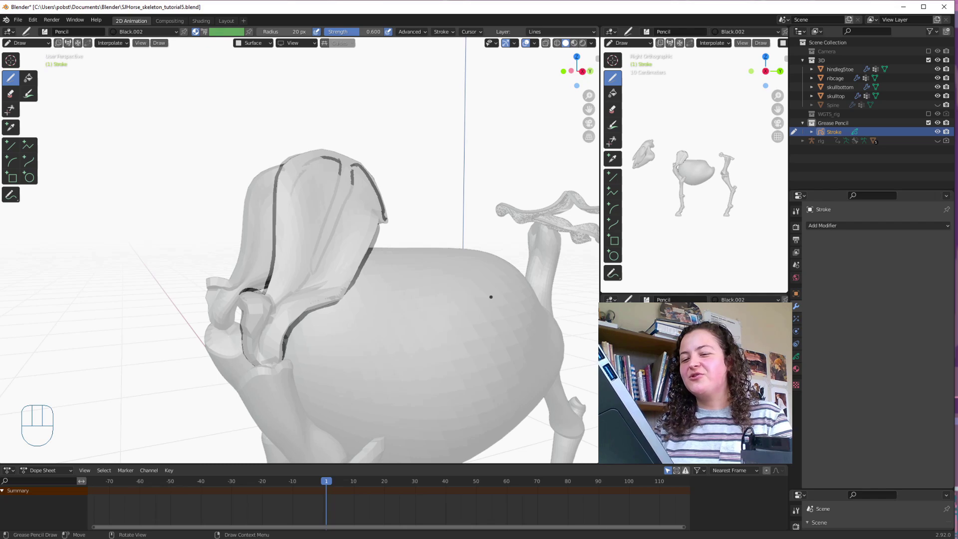
key("Tab")
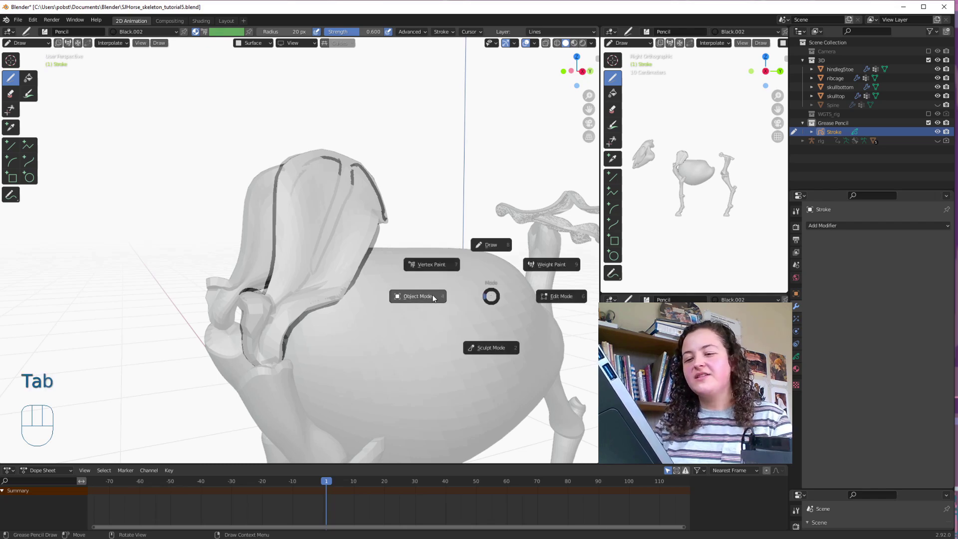
- Duplicate the shoulder blade stroke object in place and select the Stroke.001 copy
left_click(432, 295)
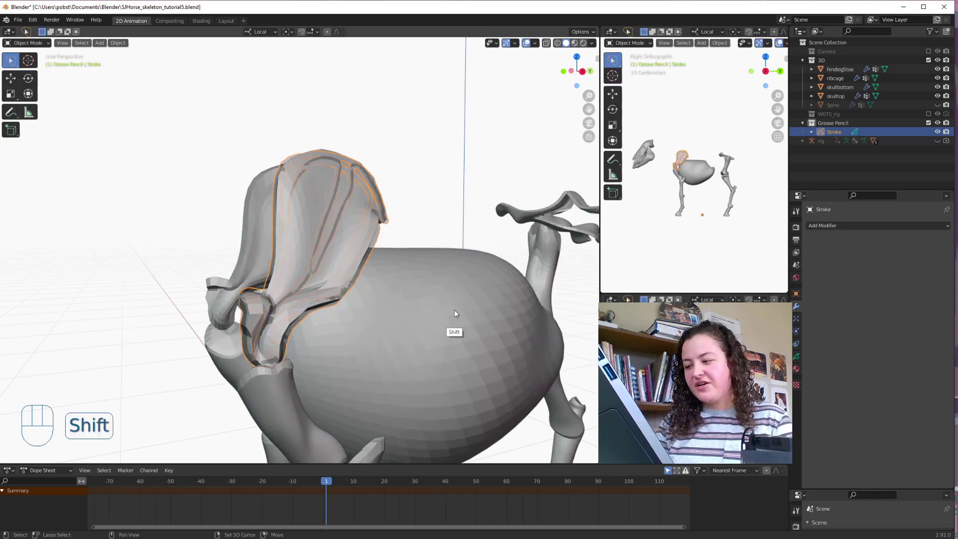
key("shift+d")
right_click(448, 293)
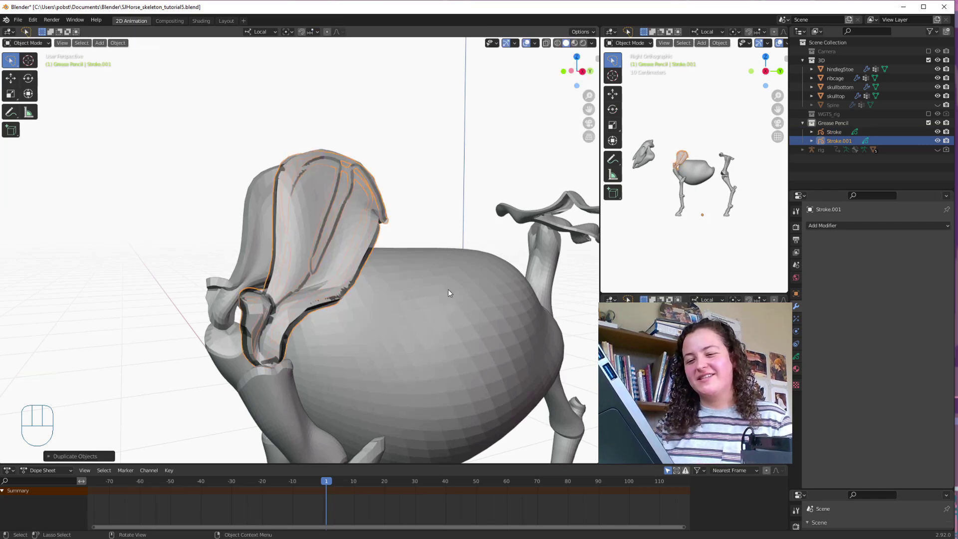
left_click(831, 140)
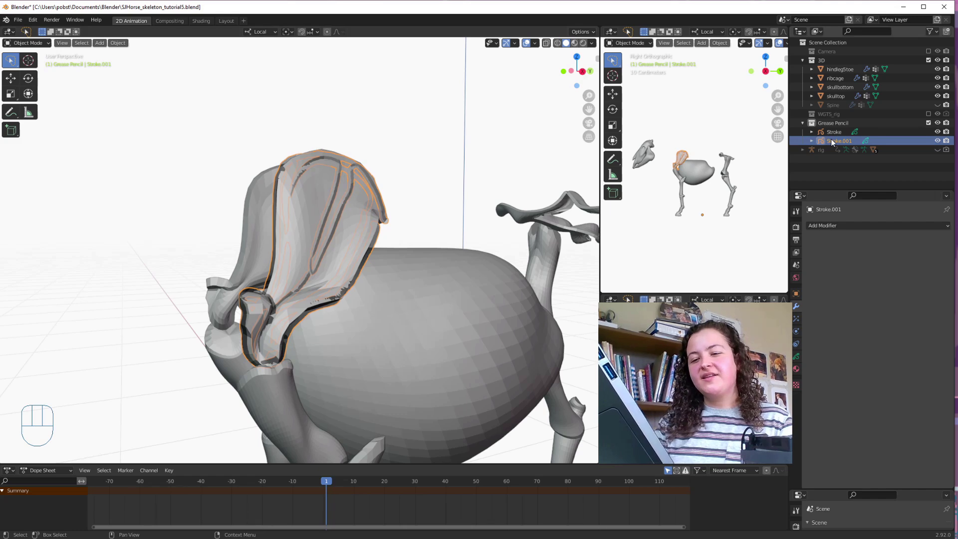
- Delete all copied points from Stroke.001 in Edit Mode
key("Tab")
left_click(419, 336)
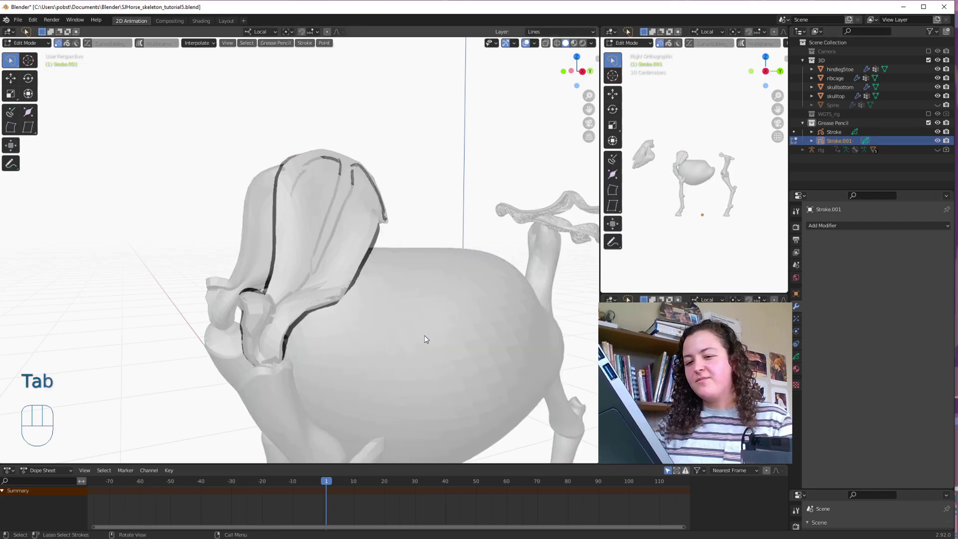
key("a")
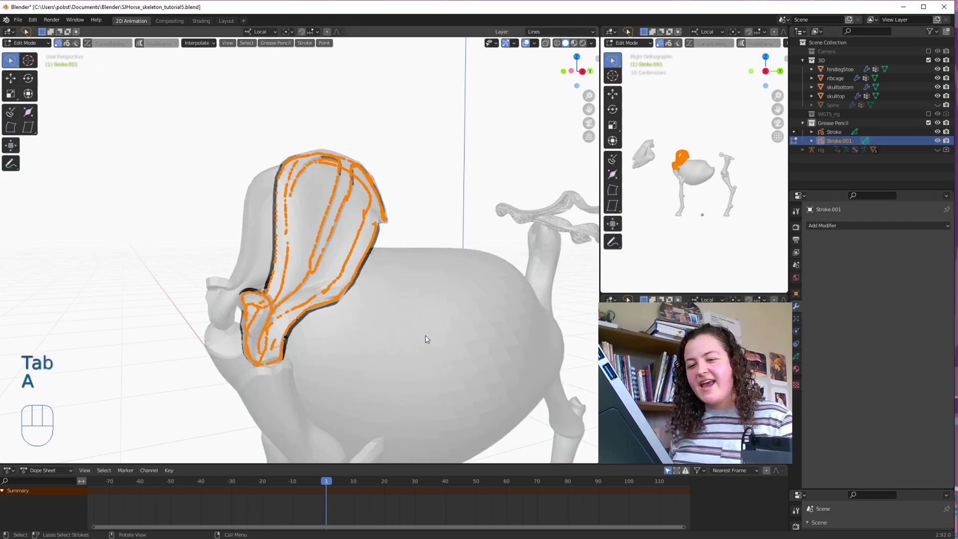
key("Delete")
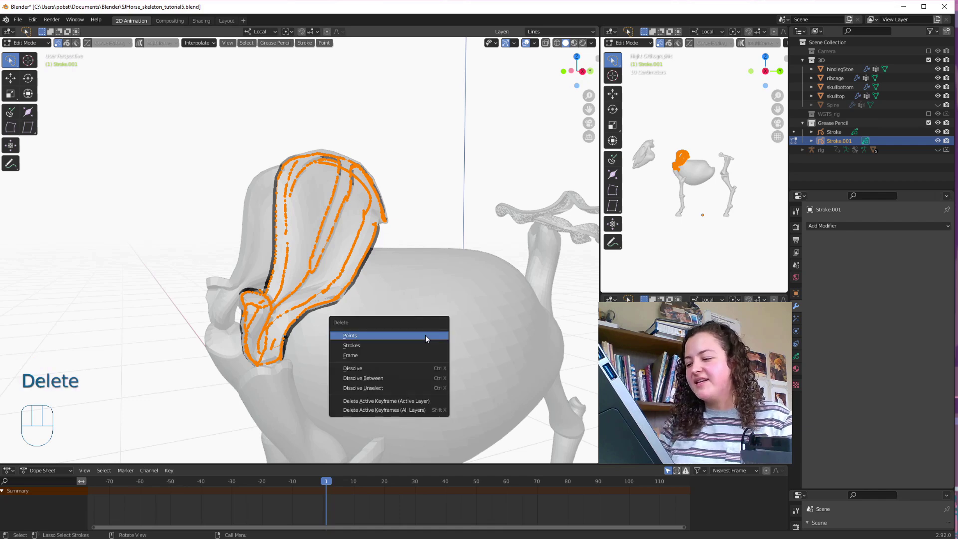
left_click(425, 336)
mouse_move(413, 359)
middle_mouse_down("shift")
mouse_move(438, 226)
mouse_move(451, 378)
mouse_move(436, 378)
middle_mouse_up("shift")
- Enter Draw mode on Stroke.001 and confirm Stroke Placement is set to Surface
key("Tab")
left_click(433, 328)
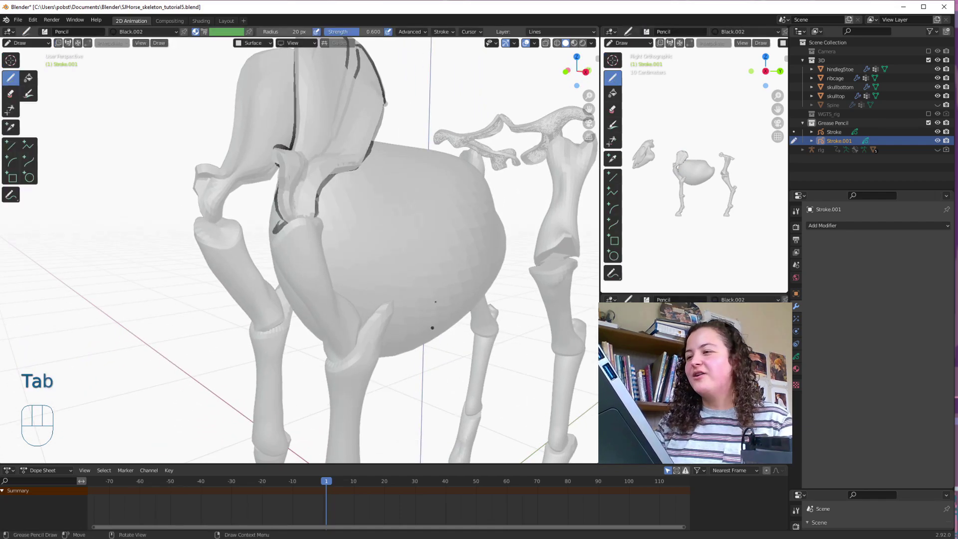
left_click(261, 43)
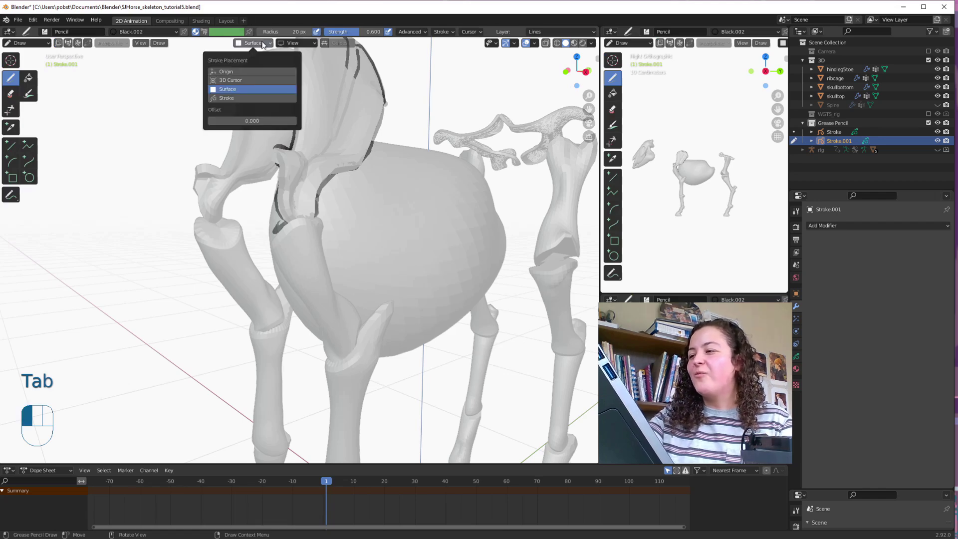
mouse_move(421, 374)
middle_mouse_down("ctrl")
mouse_move(422, 342)
mouse_move(511, 348)
mouse_move(490, 316)
middle_mouse_up("ctrl")
- Delete the unwanted stroke in Edit Mode, then resume drawing on Stroke.001
key("Tab")
key("Tab")
key("1")
key("Delete")
left_click(242, 330)
mouse_move(241, 331)
middle_mouse_down()
mouse_move(371, 374)
mouse_move(475, 368)
mouse_move(278, 385)
mouse_move(426, 311)
mouse_move(377, 313)
mouse_move(541, 407)
mouse_move(443, 356)
mouse_move(342, 346)
mouse_move(412, 347)
mouse_move(464, 401)
mouse_move(401, 386)
mouse_move(427, 364)
mouse_move(574, 387)
mouse_move(561, 396)
middle_mouse_up()
key("Tab")
key("Tab")
- Undo the last drawn stroke and review the humerus strokes around the skeleton
key("ctrl+z")
key("Tab")
key("1")
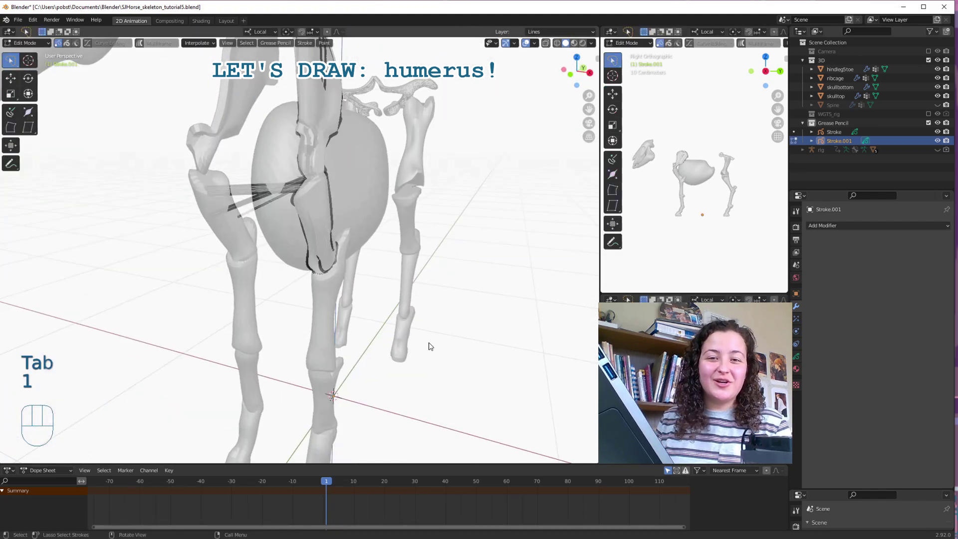
middle_click_drag(272, 277, 412, 302)
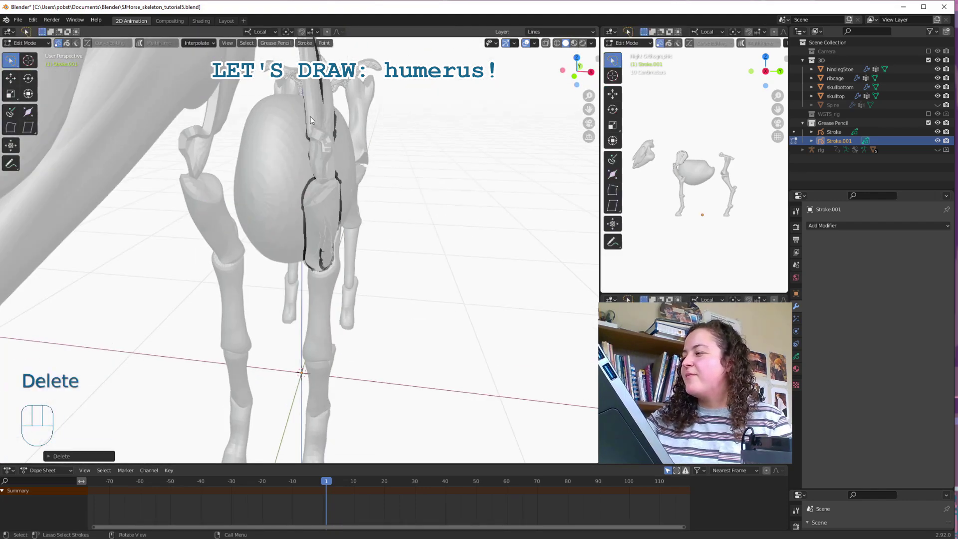
mouse_move(479, 339)
middle_mouse_down()
mouse_move(482, 375)
mouse_move(488, 361)
middle_mouse_up()
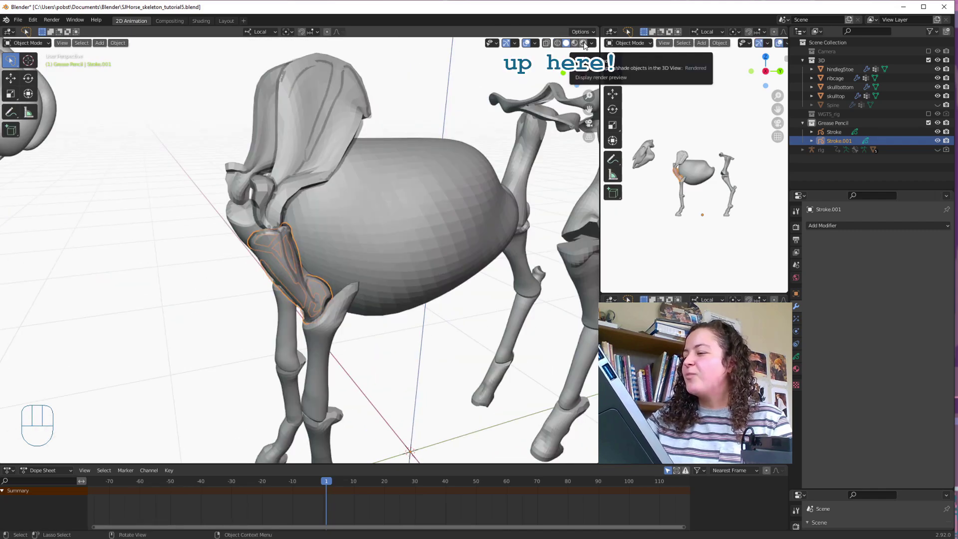
left_click(584, 45)
mouse_move(445, 391)
middle_mouse_down()
mouse_move(413, 392)
mouse_move(431, 395)
middle_mouse_up()
left_click(330, 151)
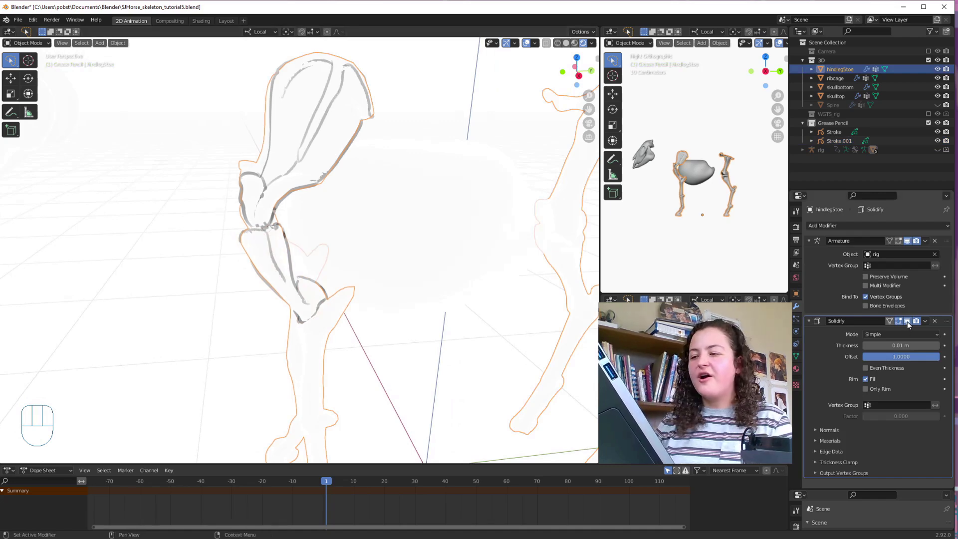
left_click(456, 374)
scroll(455, 374, "down", 3)
mouse_move(410, 402)
middle_mouse_down()
mouse_move(569, 375)
mouse_move(359, 397)
middle_mouse_up()
left_click(570, 44)
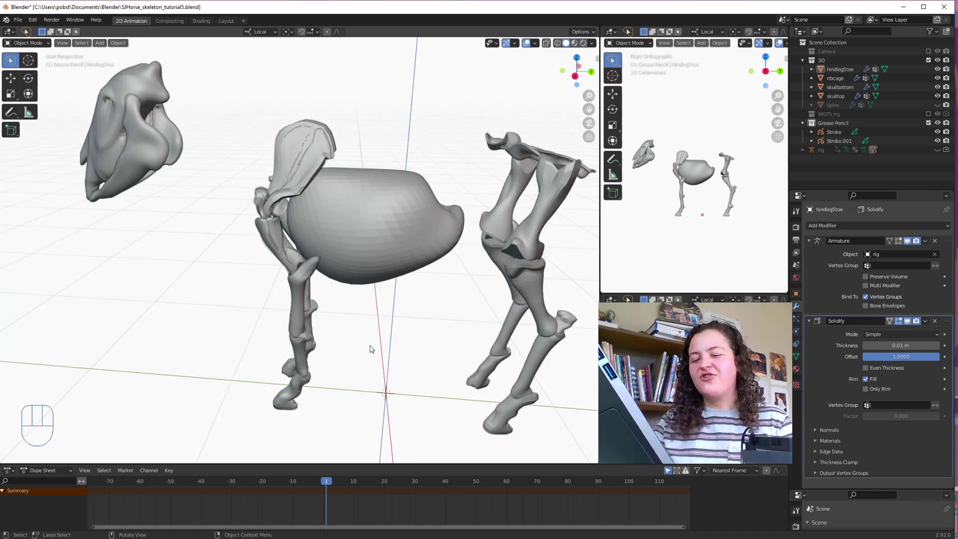
mouse_move(370, 350)
middle_mouse_down("shift")
mouse_move(389, 384)
mouse_move(440, 378)
mouse_move(431, 337)
middle_mouse_up("shift")
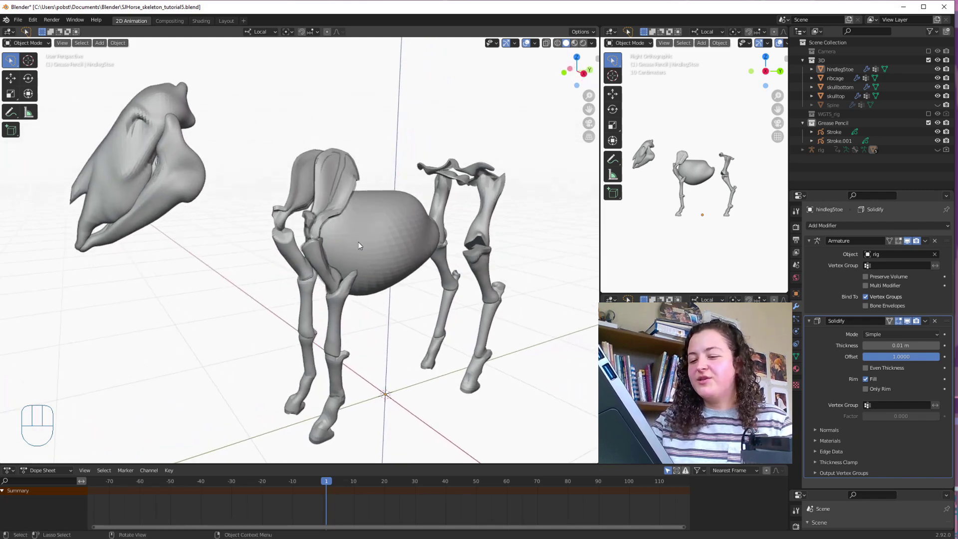
left_click(327, 204)
left_click(832, 131)
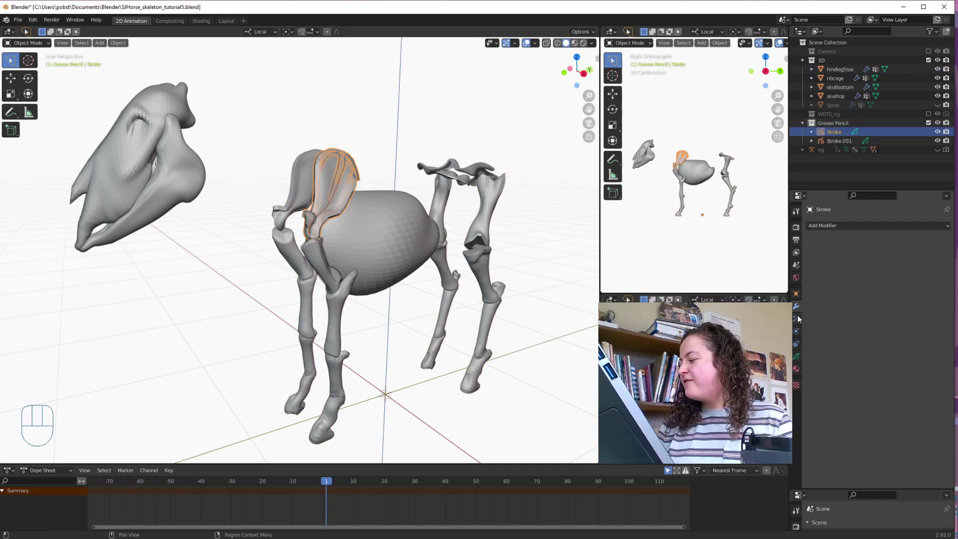
- Add a Mirror modifier to the shoulder-blade Stroke object
left_click(843, 224)
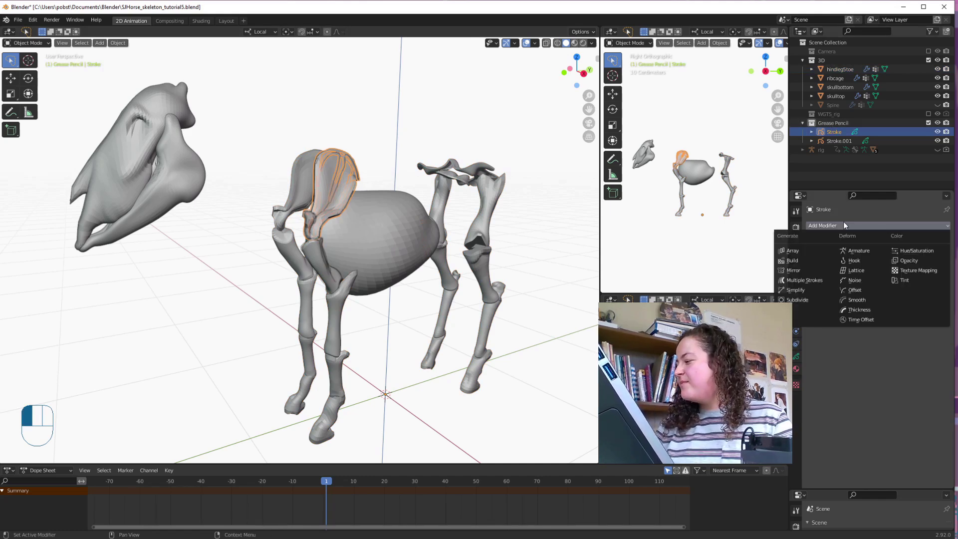
left_click(805, 271)
middle_click_drag(524, 322, 395, 365)
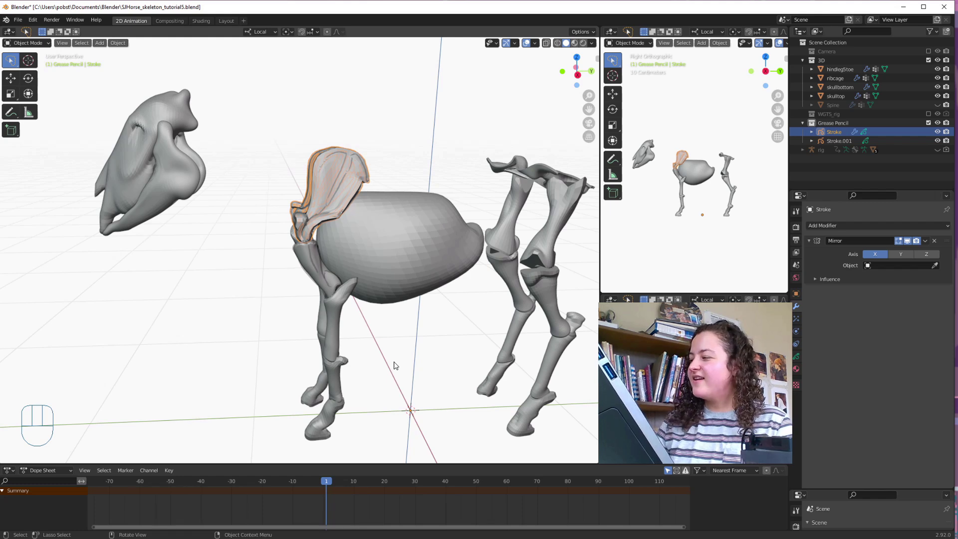
- Copy the Mirror modifier from Stroke onto Stroke.001 via the Outliner
left_click(811, 131)
left_click_drag(814, 187, 816, 356)
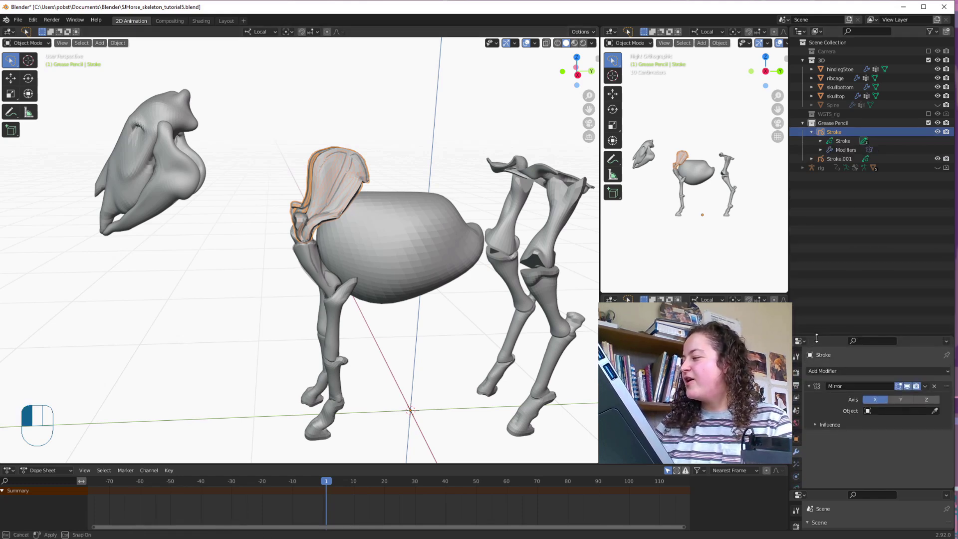
left_click(822, 149)
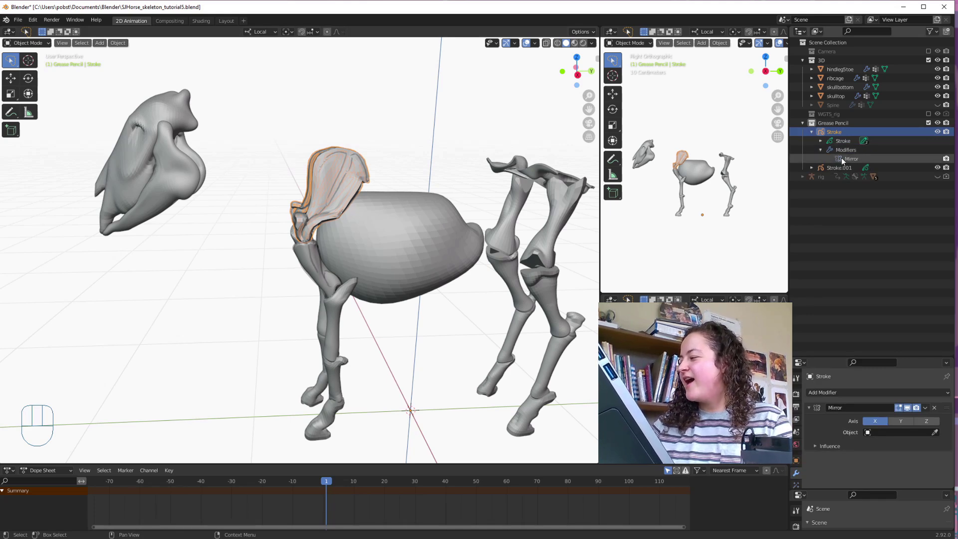
left_click_drag(841, 158, 848, 170)
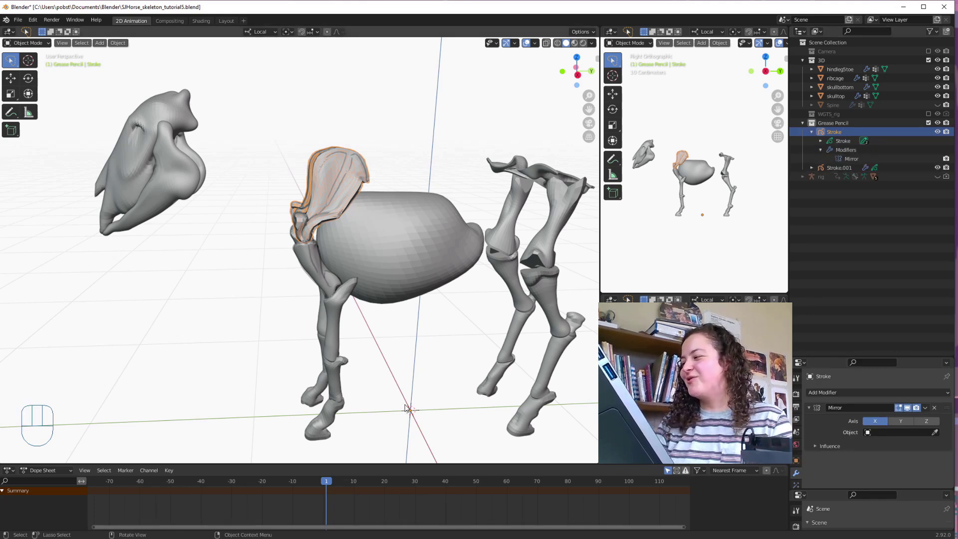
mouse_move(539, 359)
middle_mouse_down()
mouse_move(499, 392)
mouse_move(418, 387)
middle_mouse_up()
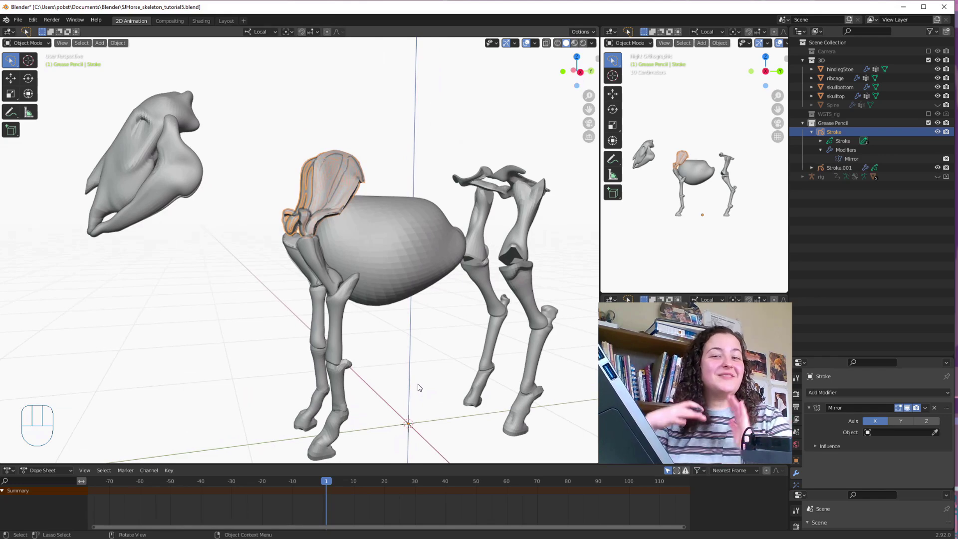
mouse_move(434, 411)
middle_mouse_down("shift")
mouse_move(428, 316)
mouse_move(439, 331)
middle_mouse_up("shift")
- Duplicate Stroke.001 in place as Stroke.002 and delete all its copied points
left_click(359, 195)
middle_click_drag(359, 195, 389, 187)
left_click(838, 167)
middle_click_drag(461, 349, 474, 339)
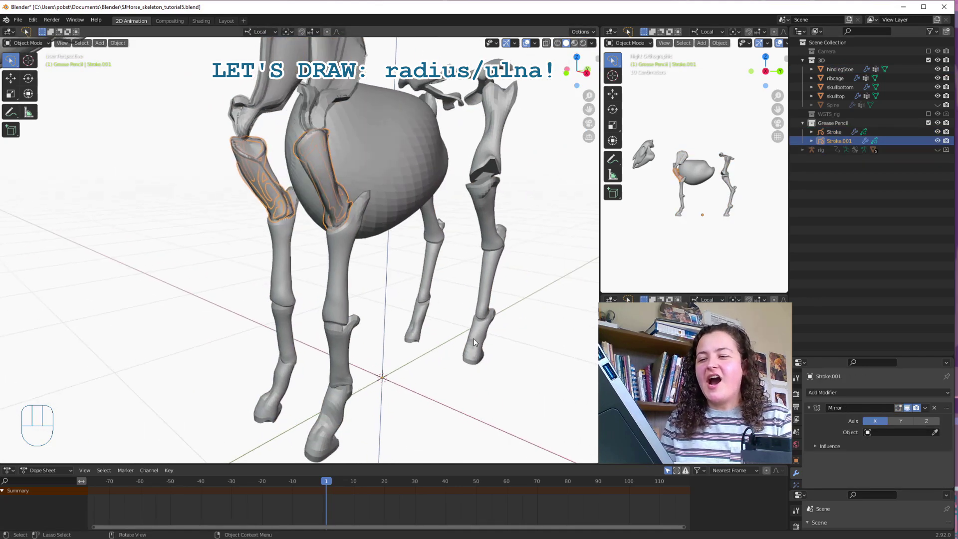
key("shift+d")
left_click(453, 383)
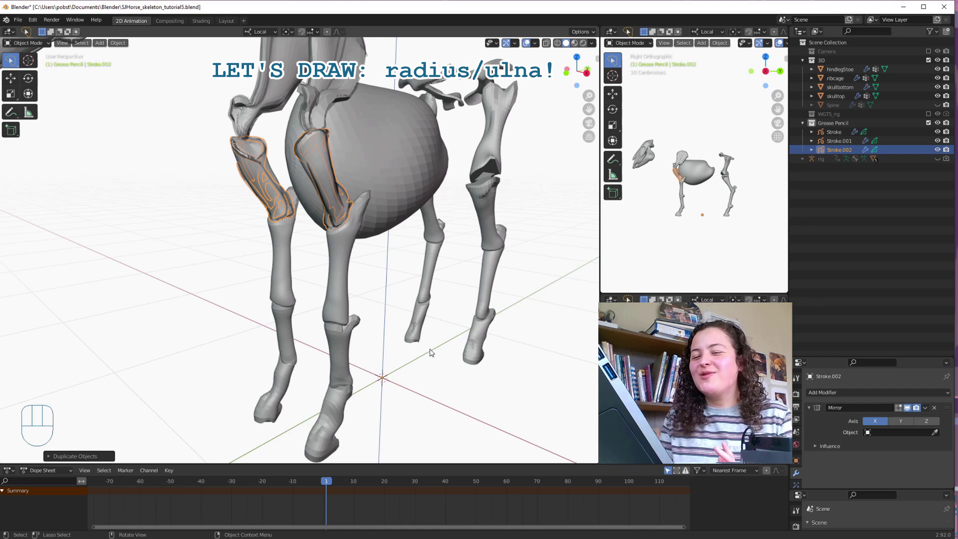
key("Tab")
key("a")
key("Delete")
left_click(493, 348)
- Draw a stroke down the foreleg bone, undoing the unwanted strokes
key("Tab")
mouse_move(459, 347)
middle_mouse_down("ctrl")
mouse_move(483, 323)
mouse_move(421, 230)
mouse_move(389, 315)
middle_mouse_up("ctrl")
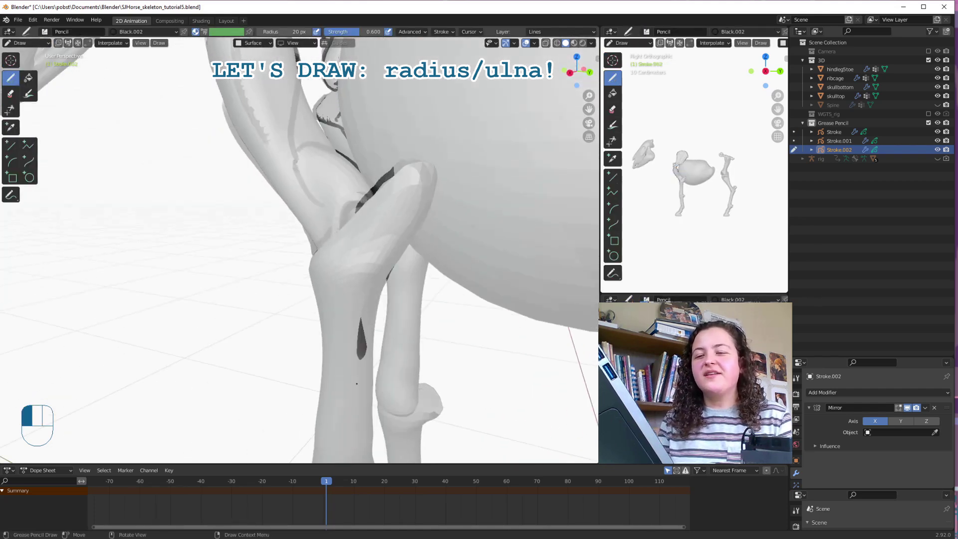
middle_click_drag(385, 472, 344, 278)
left_click_drag(292, 179, 310, 351)
mouse_move(310, 352)
middle_mouse_down()
mouse_move(386, 339)
mouse_move(464, 295)
mouse_move(409, 334)
mouse_move(407, 391)
middle_mouse_up()
key("ctrl+z")
key("ctrl+z")
key("ctrl+z")
key("ctrl+z")
- Trace the radius and ulna down the left foreleg and check them from other angles
middle_click_drag(342, 127, 297, 118)
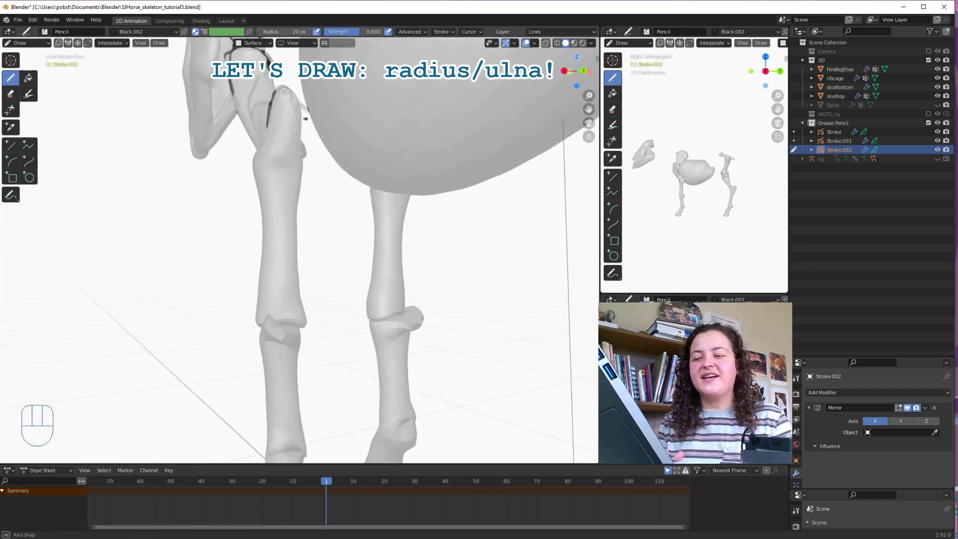
key("ctrl+z")
left_click_drag(265, 109, 274, 135)
middle_click_drag(274, 135, 254, 292)
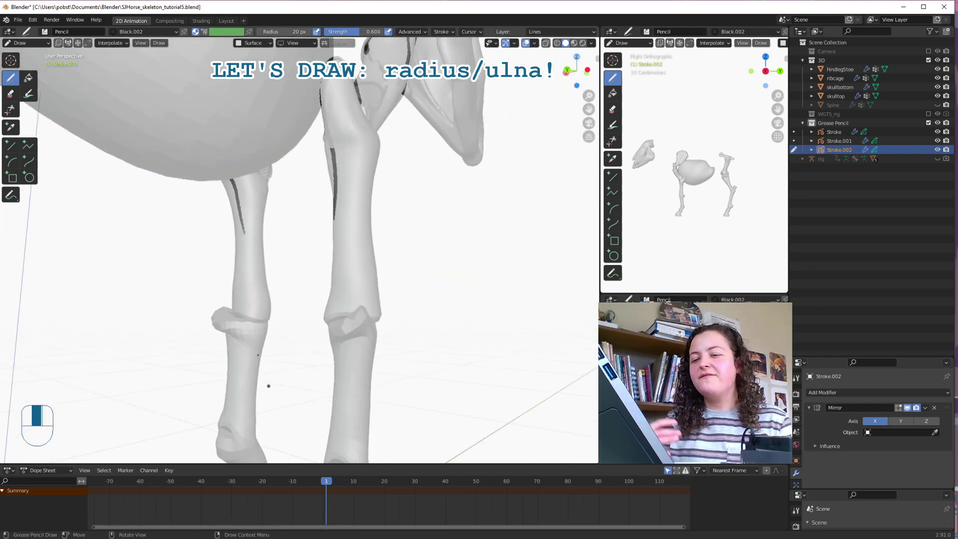
left_click_drag(243, 232, 268, 315)
mouse_move(239, 295)
middle_mouse_down()
mouse_move(324, 325)
mouse_move(329, 231)
middle_mouse_up()
mouse_move(396, 213)
middle_mouse_down()
mouse_move(368, 316)
mouse_move(469, 317)
mouse_move(362, 320)
middle_mouse_up()
mouse_move(336, 202)
middle_mouse_down()
mouse_move(520, 317)
mouse_move(509, 317)
mouse_move(547, 327)
mouse_move(565, 314)
mouse_move(280, 317)
mouse_move(317, 318)
mouse_move(223, 287)
mouse_move(418, 390)
mouse_move(360, 422)
mouse_move(179, 421)
mouse_move(262, 390)
mouse_move(315, 98)
mouse_move(487, 280)
mouse_move(466, 293)
mouse_move(445, 332)
mouse_move(464, 327)
middle_mouse_up()
- Delete stray stroke points in Edit Mode and return to Object Mode
key("Tab")
key("1")
key("Delete")
key("Tab")
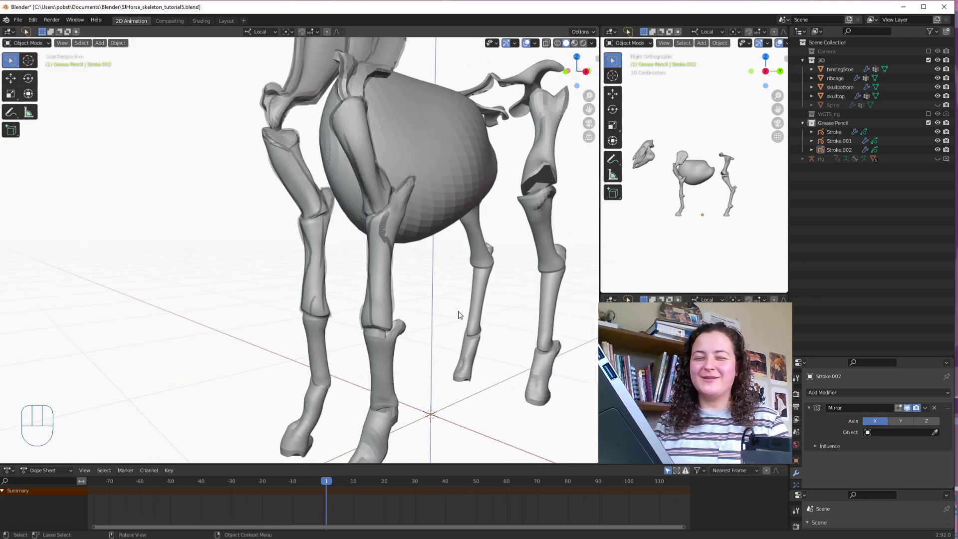
- Lasso-select part of the foreleg stroke on Stroke.002 in Edit Mode
middle_click_drag(459, 316, 391, 303)
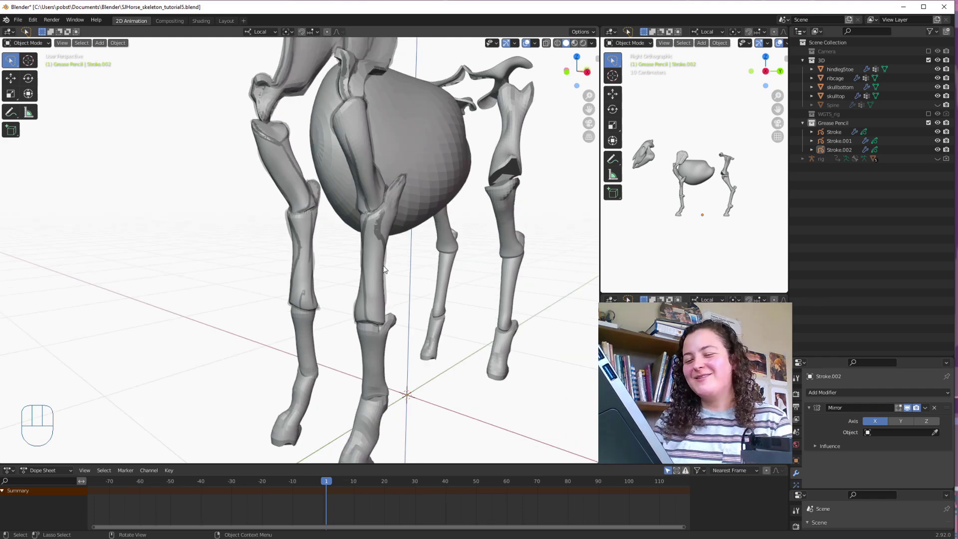
key("Tab")
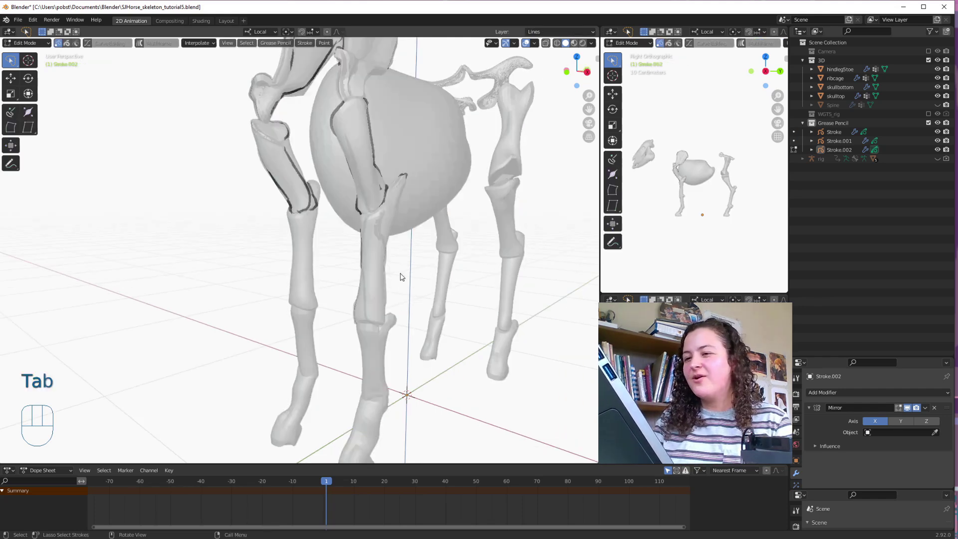
left_click_drag(15, 67, 64, 122)
middle_click_drag(434, 342, 423, 331)
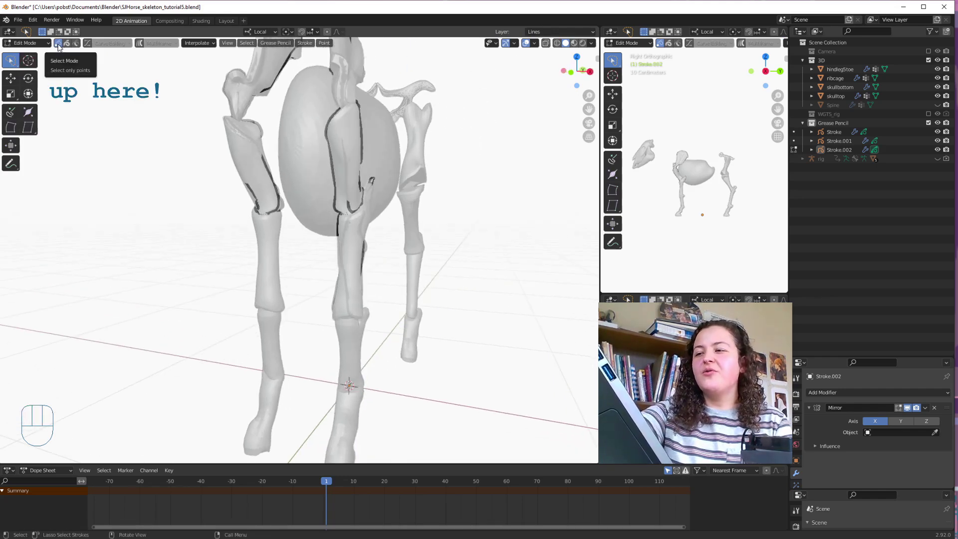
mouse_move(422, 335)
middle_mouse_down()
mouse_move(451, 277)
mouse_move(417, 275)
middle_mouse_up()
scroll(245, 316, "down", 2)
left_click(228, 318)
- Cancel deleting the selected foreleg points and return to Object Mode
middle_click_drag(242, 350, 421, 372)
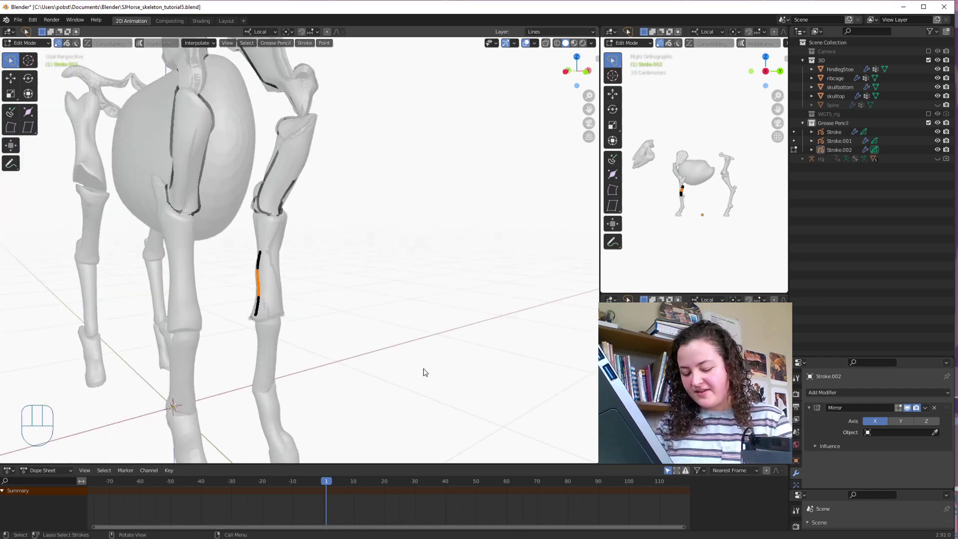
key("x")
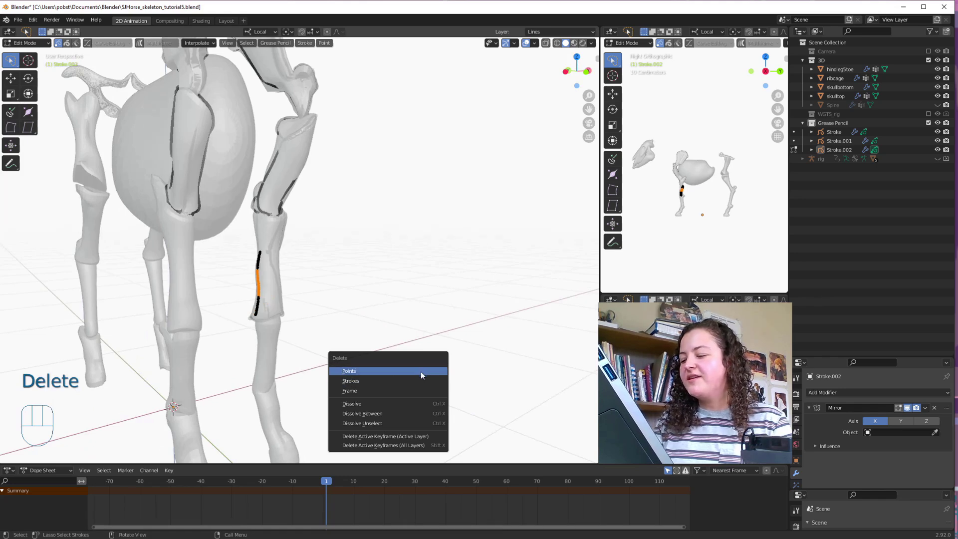
key("Escape")
scroll(432, 362, "up", 3)
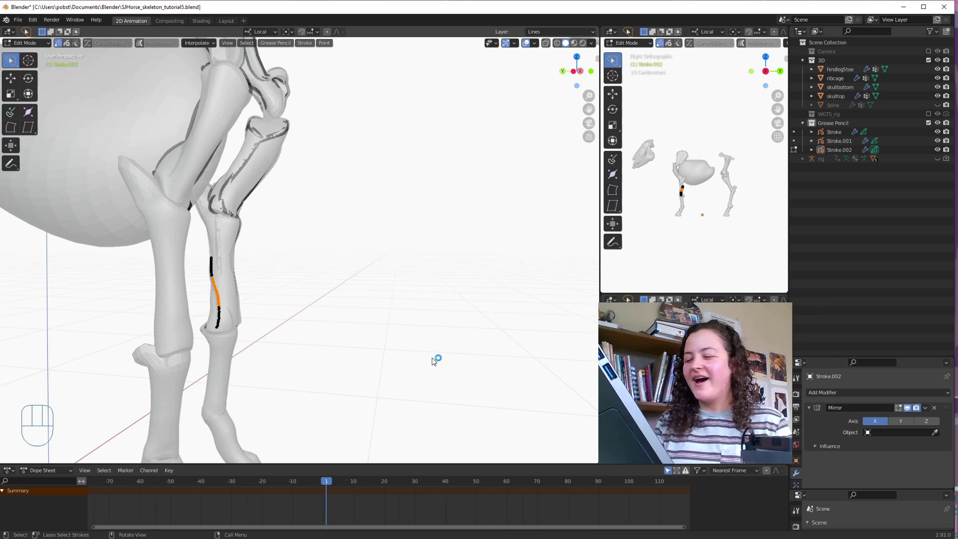
mouse_move(434, 361)
middle_mouse_down("ctrl")
mouse_move(342, 315)
mouse_move(323, 339)
middle_mouse_up("ctrl")
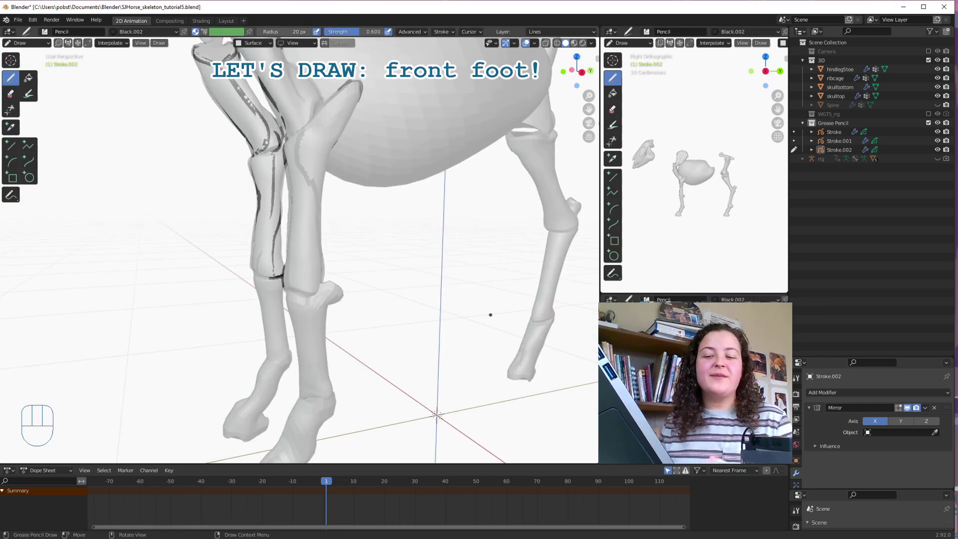
middle_click_drag(490, 315, 449, 352)
key("Tab")
- Duplicate the foreleg stroke object onto the leg and delete all its copied points
key("shift+d")
left_click(481, 372)
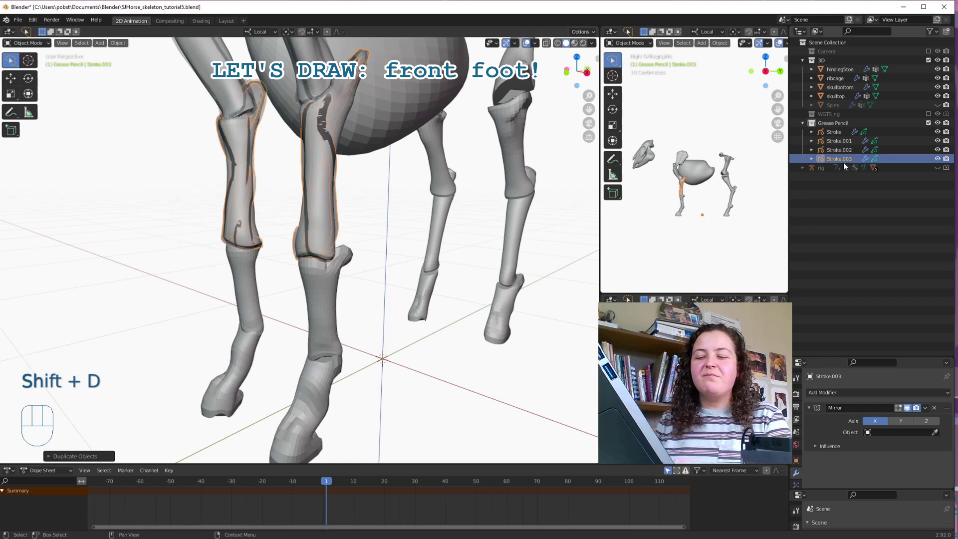
key("Tab")
key("a")
key("Delete")
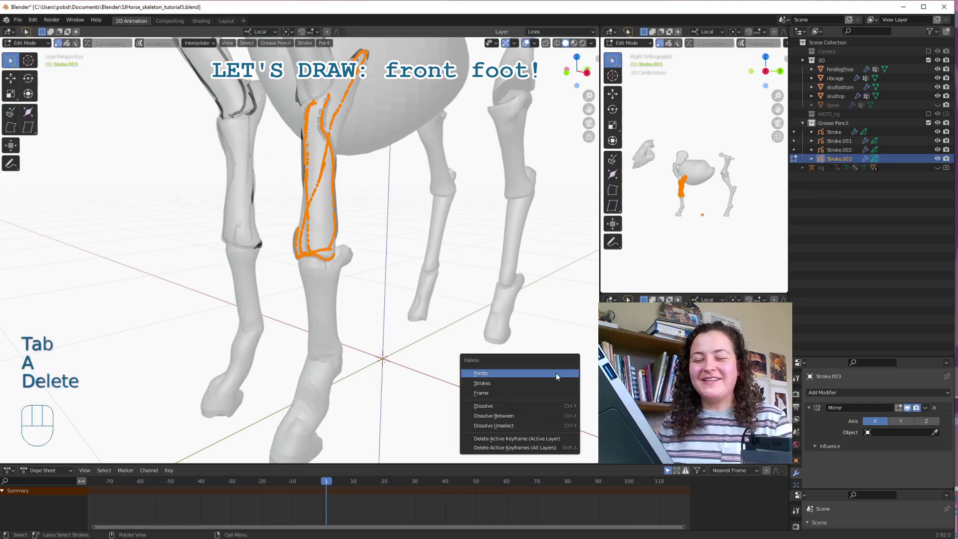
left_click(556, 373)
- Return to Object Mode, toggling X-ray while selecting the hind leg toe mesh
key("ctrl+Tab")
mouse_move(417, 385)
middle_mouse_down("ctrl")
mouse_move(389, 275)
mouse_move(443, 434)
mouse_move(449, 398)
mouse_move(273, 346)
mouse_move(403, 428)
mouse_move(203, 439)
mouse_move(444, 364)
middle_mouse_up("ctrl")
key("Tab")
left_click(338, 365)
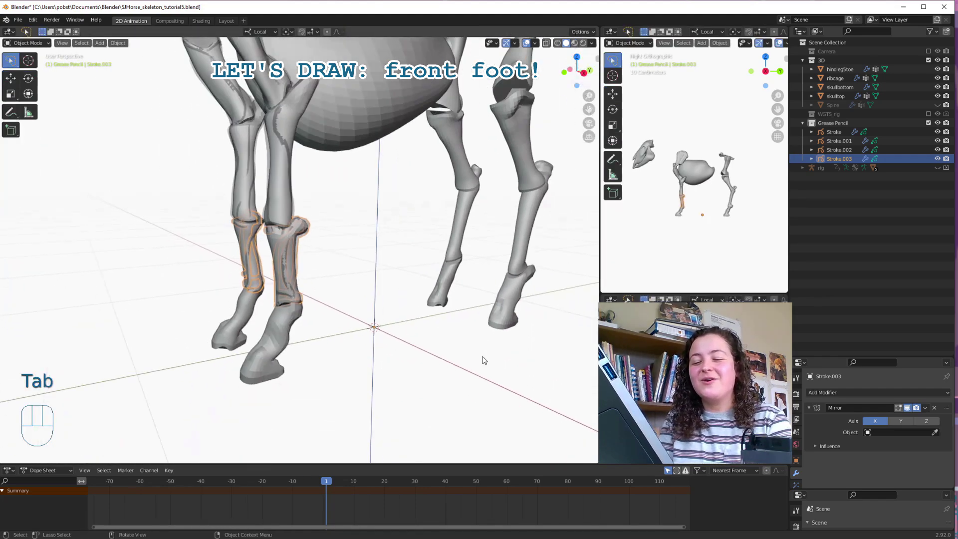
key("alt+z")
left_click(839, 69)
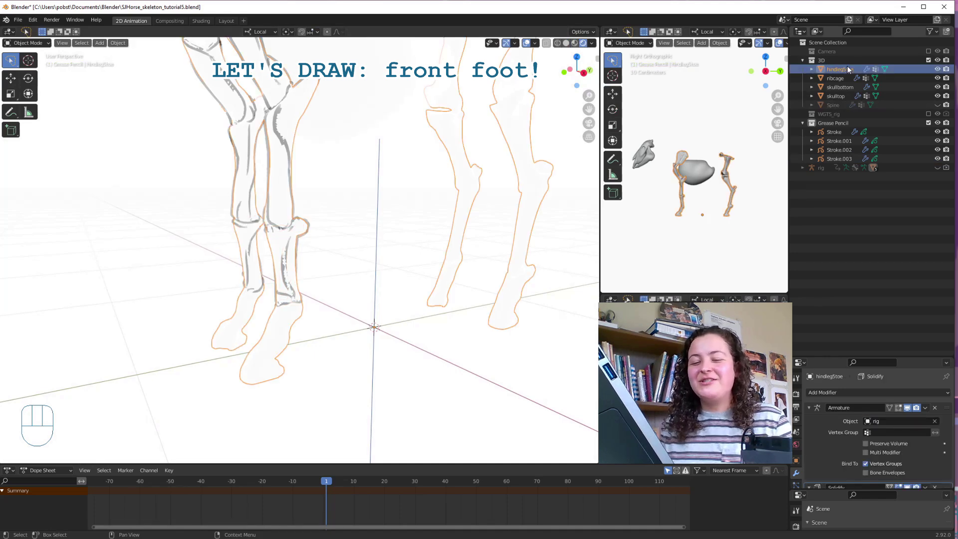
key("alt+z")
- Draw a stroke along the lower foreleg bone, with its mirror hidden in the viewport
mouse_move(570, 404)
middle_mouse_down()
mouse_move(429, 389)
mouse_move(491, 347)
mouse_move(542, 385)
mouse_move(309, 389)
mouse_move(404, 366)
mouse_move(338, 336)
mouse_move(353, 332)
middle_mouse_up()
left_click(352, 332)
key("Tab")
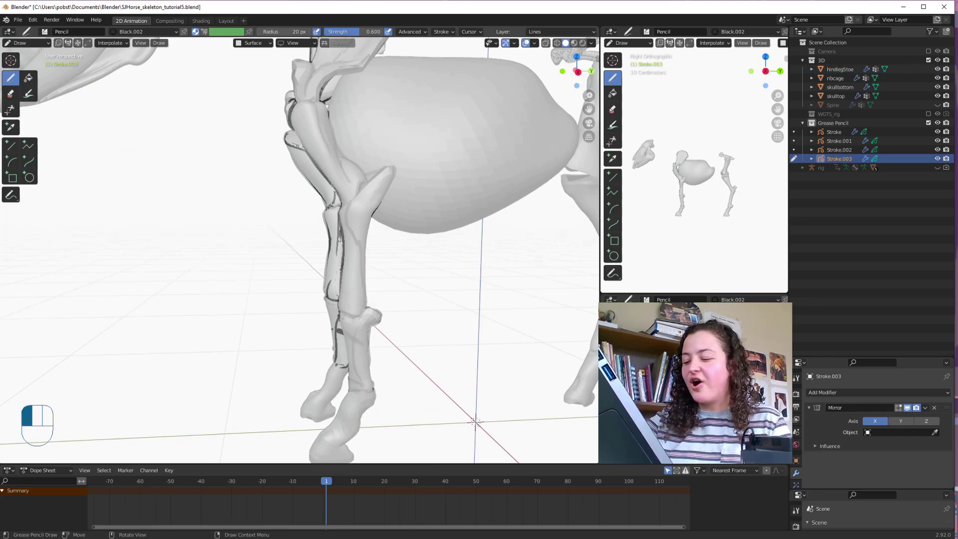
left_click_drag(346, 358, 309, 312)
mouse_move(310, 312)
middle_mouse_down()
mouse_move(491, 367)
mouse_move(471, 382)
middle_mouse_up()
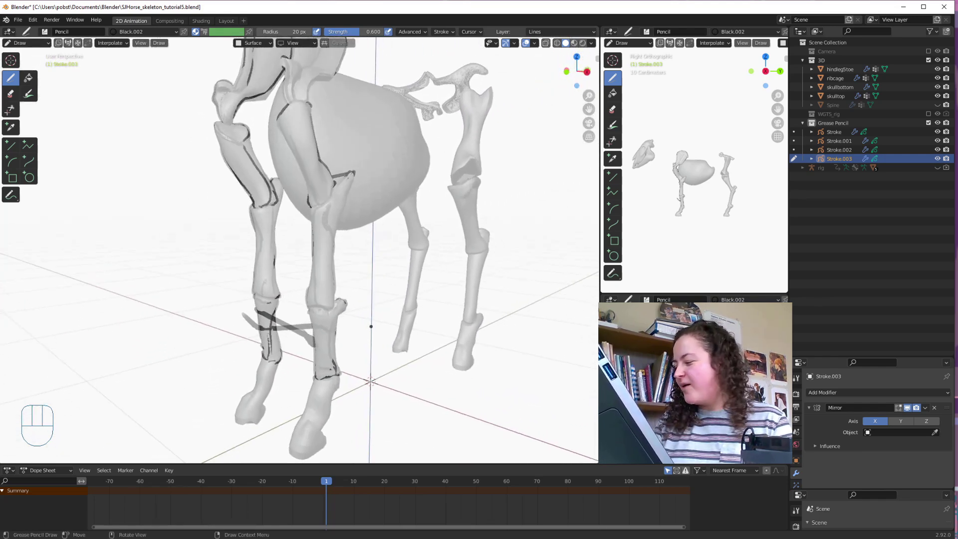
left_click(909, 410)
middle_click_drag(407, 396, 428, 359)
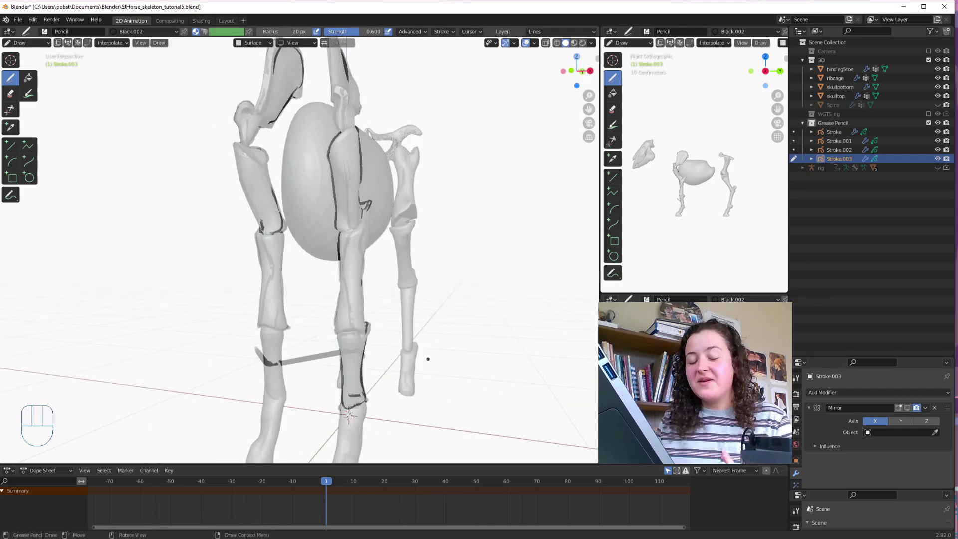
middle_click_drag(391, 380, 275, 348)
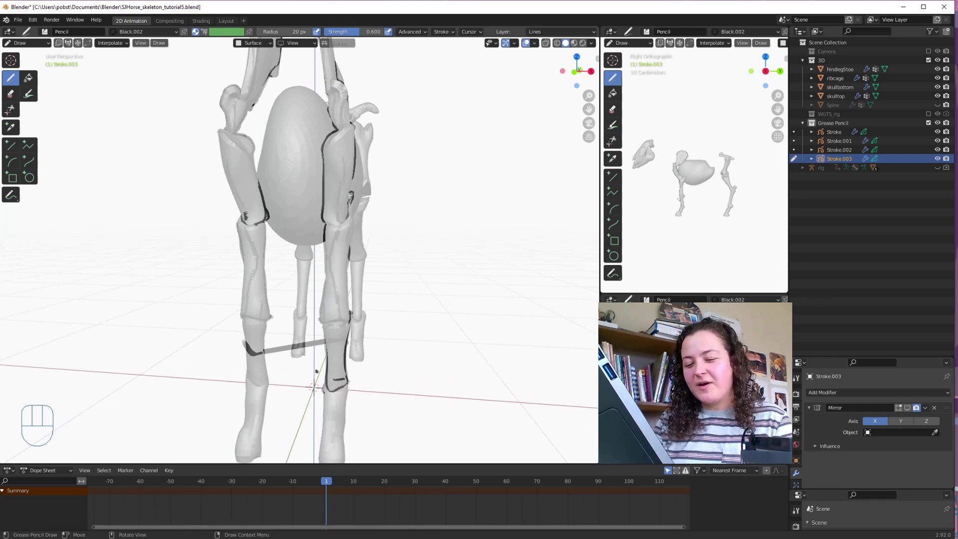
- Brush-select and delete the stray stroke points near the left leg
key("Tab")
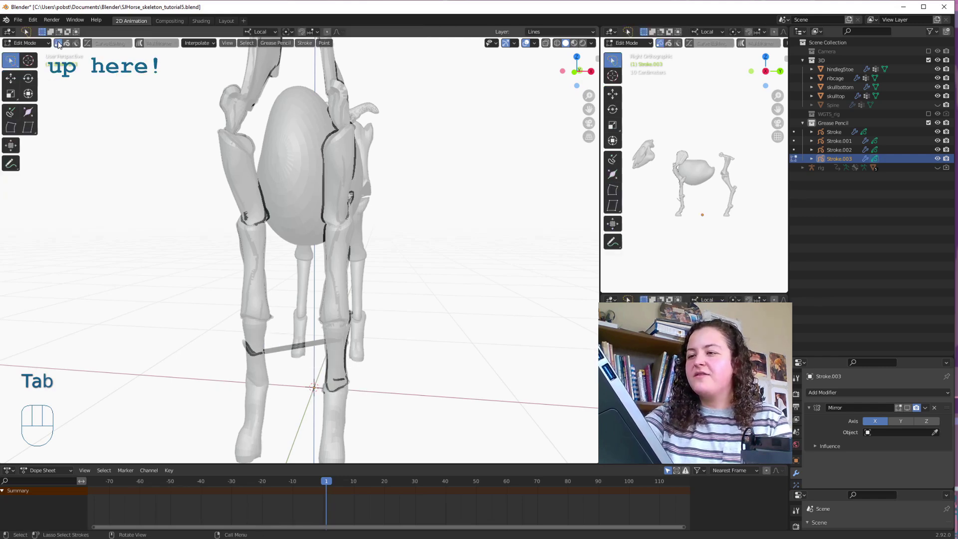
key("c")
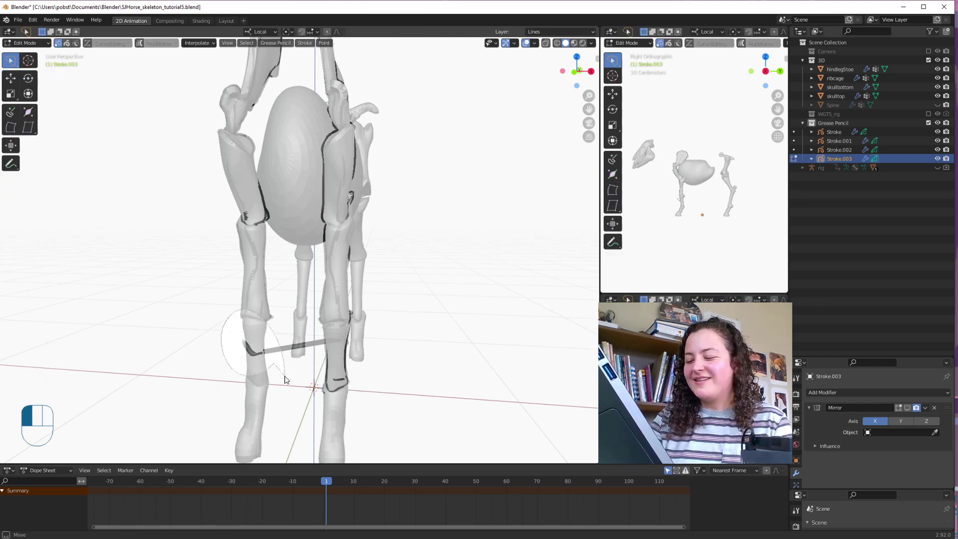
left_click(274, 342)
key("Escape")
key("x")
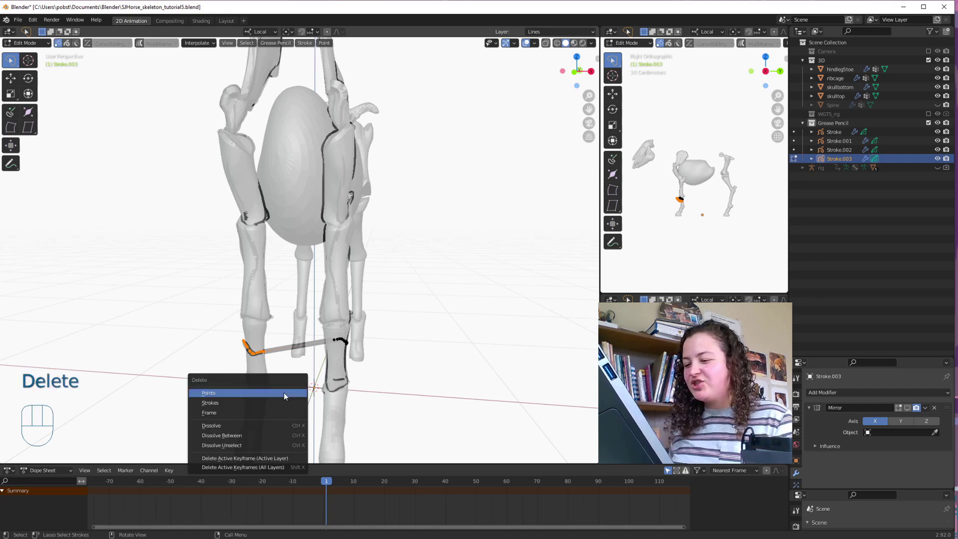
left_click(284, 393)
- Draw the front toe strokes on Stroke.004, remove a bad stroke, and return to Object Mode
key("Tab")
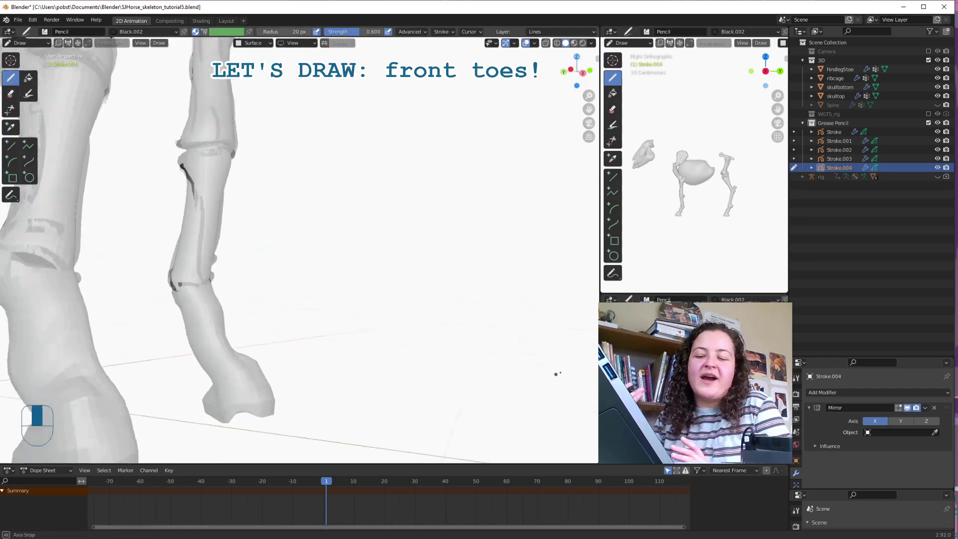
mouse_move(560, 372)
middle_mouse_down()
mouse_move(349, 392)
mouse_move(292, 434)
mouse_move(364, 407)
mouse_move(430, 426)
mouse_move(545, 364)
mouse_move(471, 402)
mouse_move(174, 368)
mouse_move(257, 317)
mouse_move(419, 336)
mouse_move(349, 378)
mouse_move(327, 365)
mouse_move(434, 387)
mouse_move(382, 341)
mouse_move(433, 325)
mouse_move(406, 263)
mouse_move(379, 358)
mouse_move(477, 351)
mouse_move(426, 284)
mouse_move(404, 277)
mouse_move(412, 257)
mouse_move(318, 338)
mouse_move(420, 377)
mouse_move(360, 350)
mouse_move(444, 360)
mouse_move(436, 347)
mouse_move(509, 332)
mouse_move(439, 325)
mouse_move(611, 292)
mouse_move(422, 349)
mouse_move(531, 376)
mouse_move(423, 292)
middle_mouse_up()
key("ctrl+z")
key("Tab")
key("1")
key("Delete")
key("Tab")
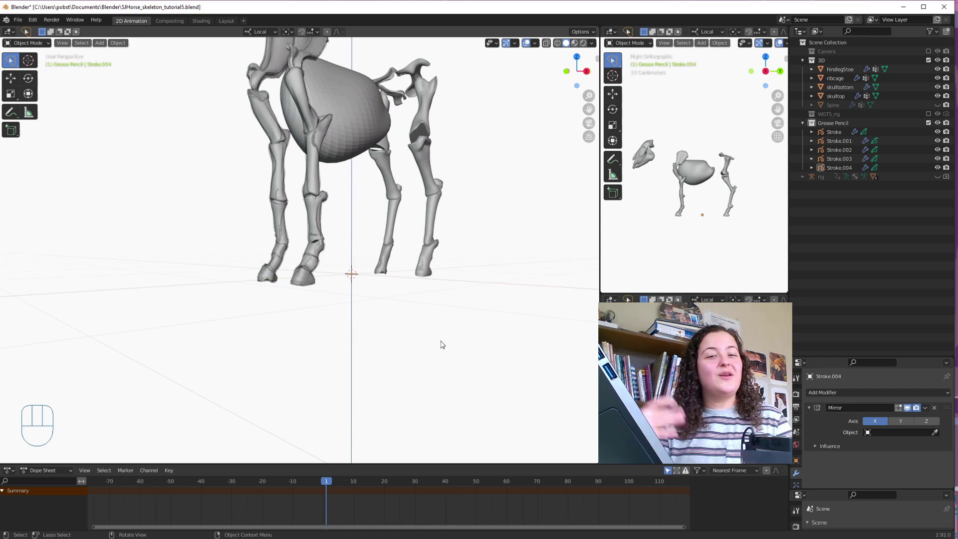
- Rename Stroke to F0 and Stroke.001 to F1
middle_click_drag(441, 346, 438, 373)
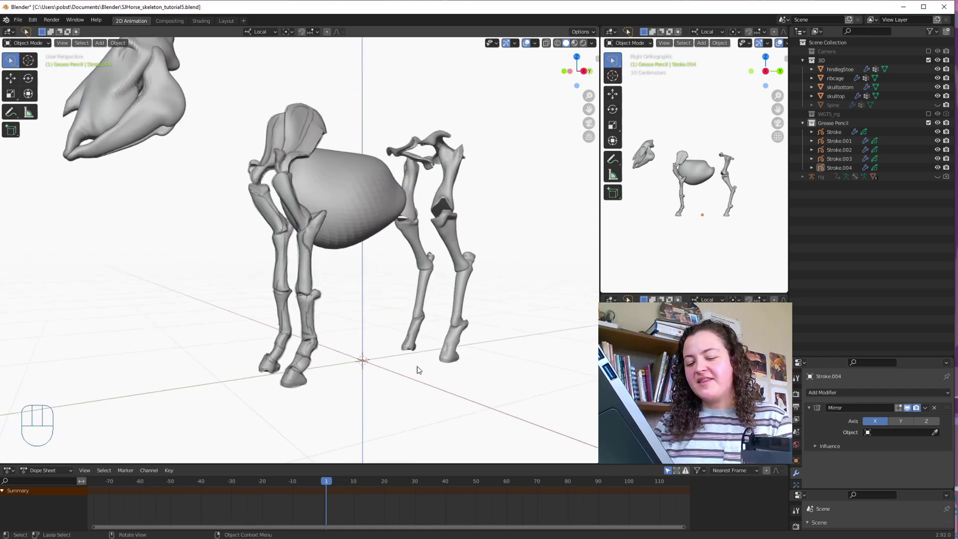
left_click(836, 130)
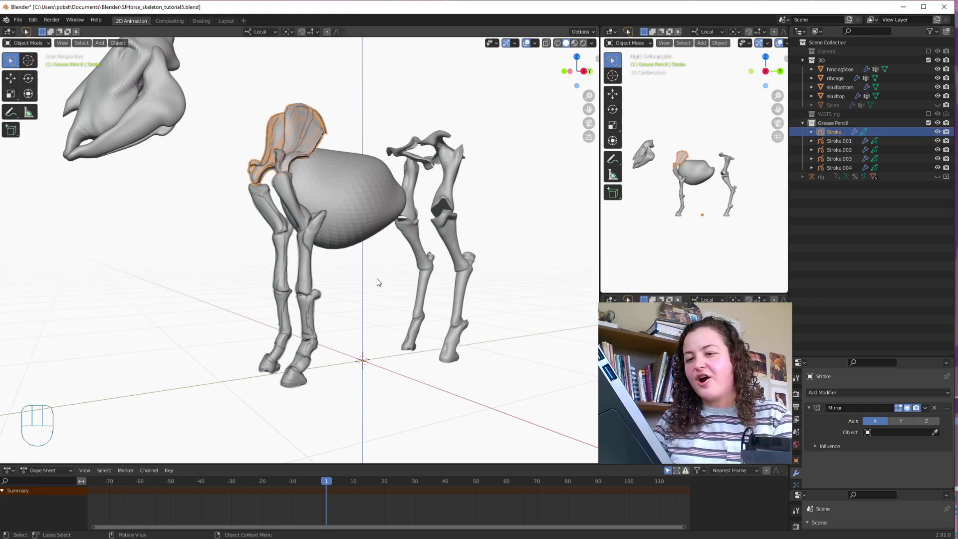
key("F2")
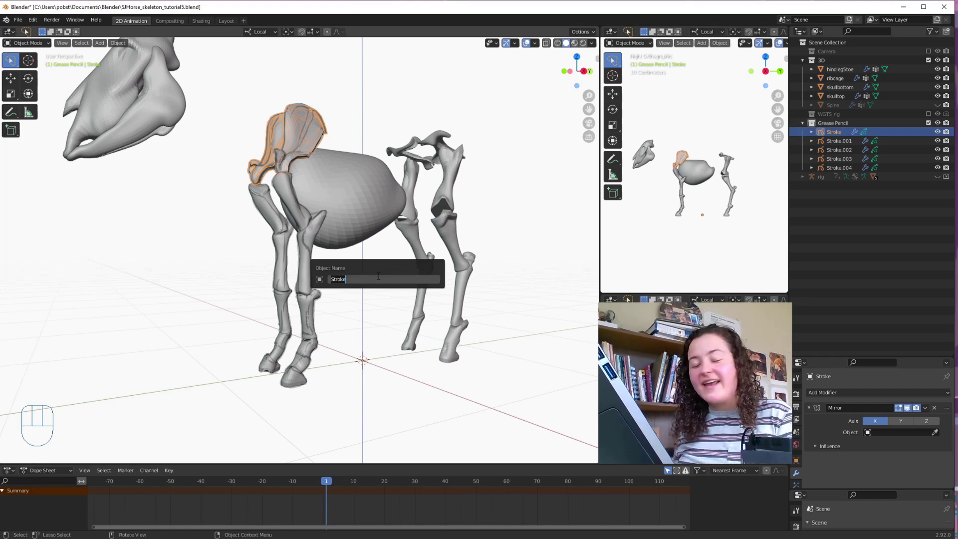
type("F0")
key("Return")
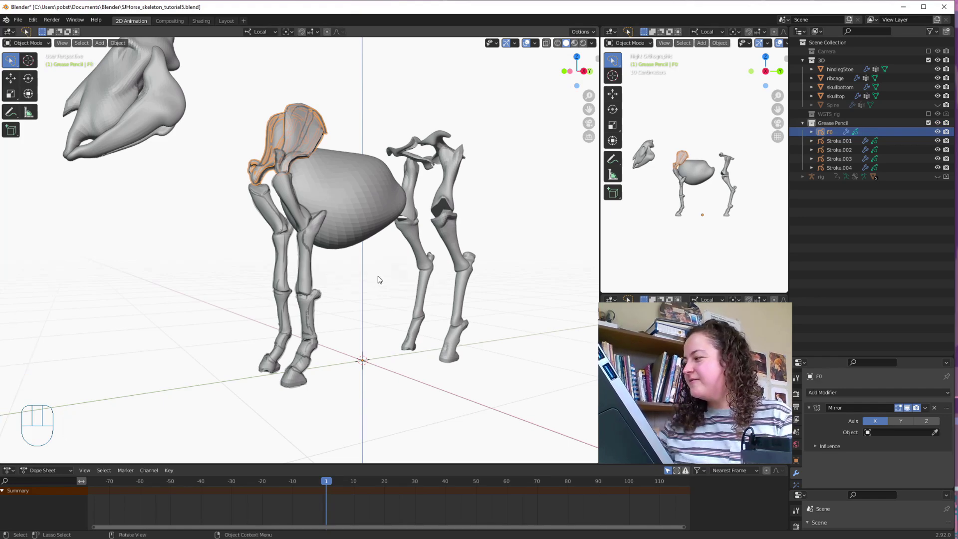
left_click(417, 293)
key("F3")
key("F2")
type("F1")
key("Return")
- Rename Stroke.002, Stroke.003 and Stroke.004 to F2, F3 and F4
left_click(396, 296)
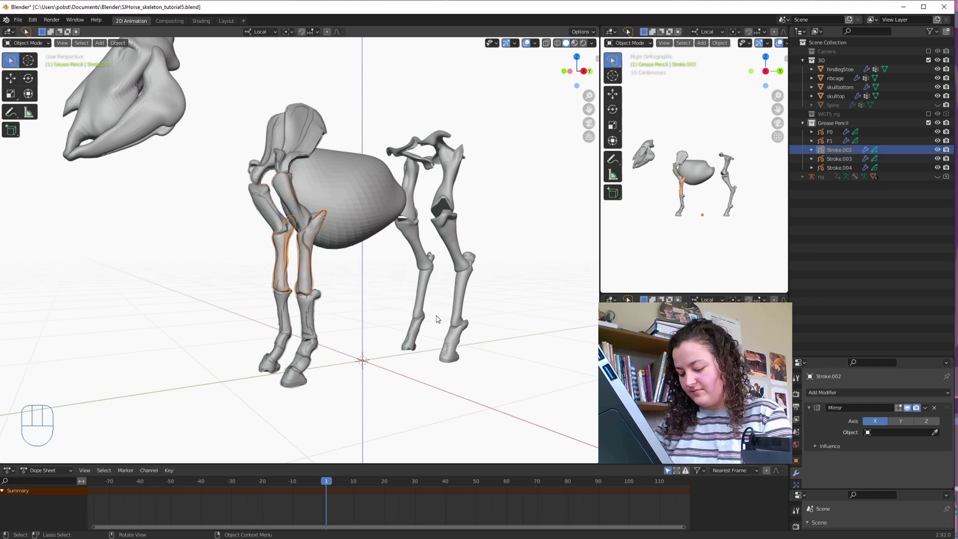
key("F2")
key("Return")
left_click(442, 315)
key("F2")
type("F3")
left_click(430, 371)
key("F2")
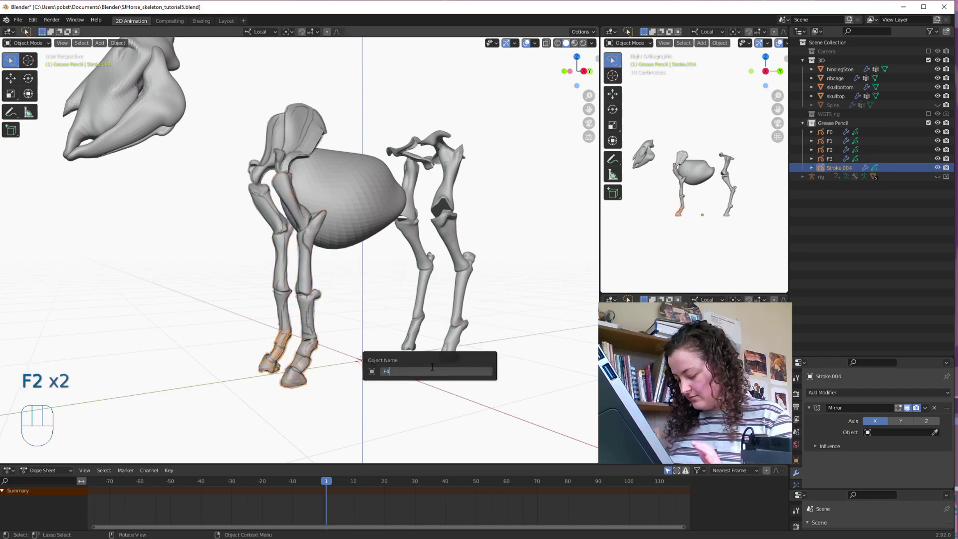
type("F4")
left_click(432, 370)
middle_click_drag(432, 370, 359, 409)
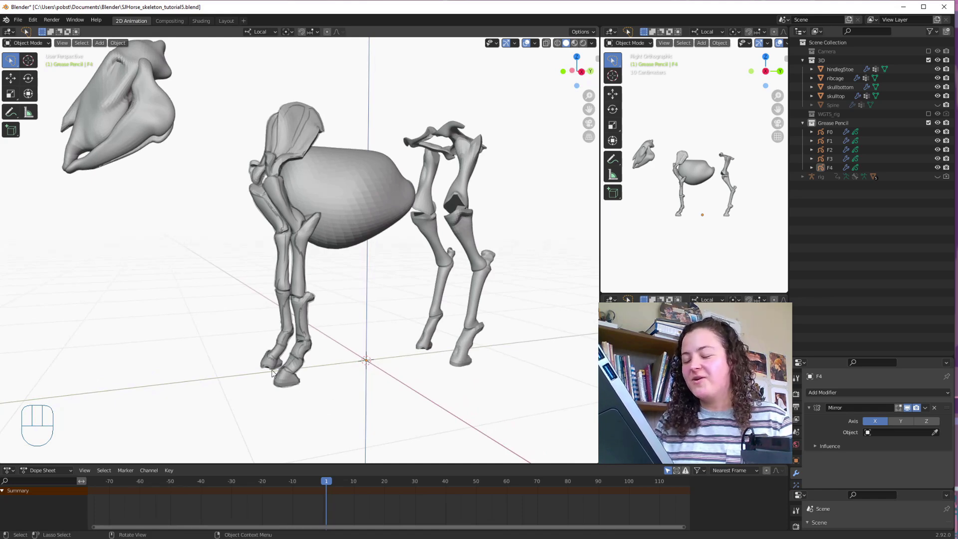
mouse_move(274, 374)
middle_mouse_down()
mouse_move(338, 370)
mouse_move(285, 377)
mouse_move(330, 412)
middle_mouse_up()
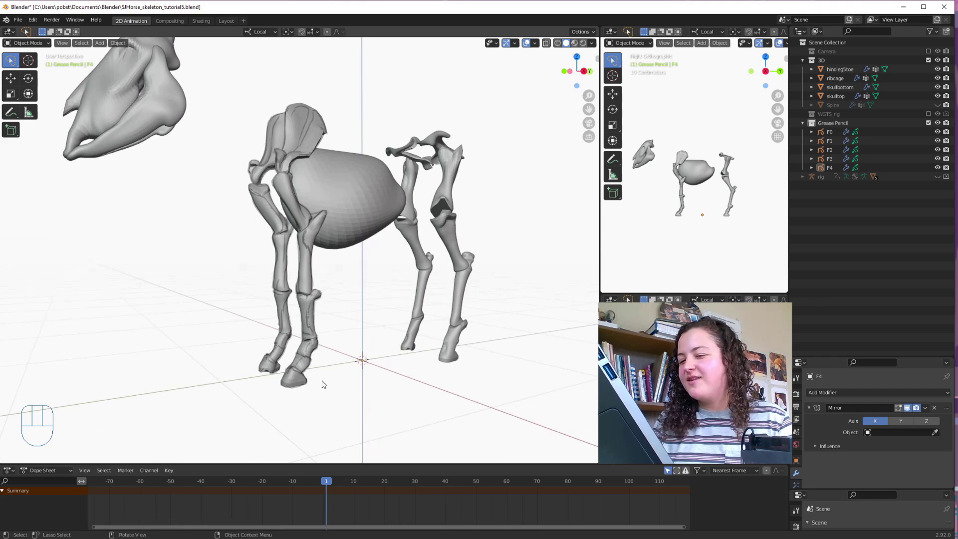
middle_click_drag(325, 389, 268, 369)
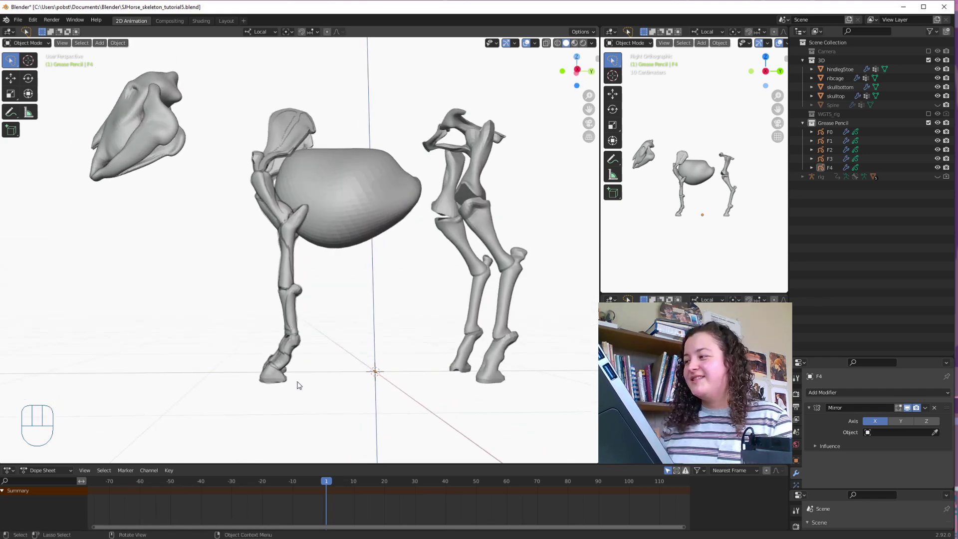
mouse_move(425, 405)
middle_mouse_down()
mouse_move(448, 413)
mouse_move(409, 416)
middle_mouse_up()
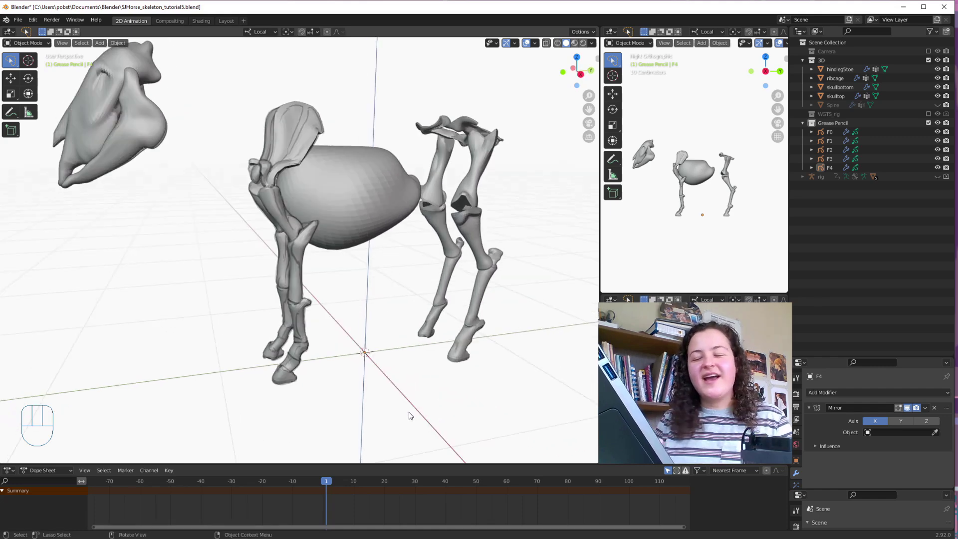
left_click(584, 43)
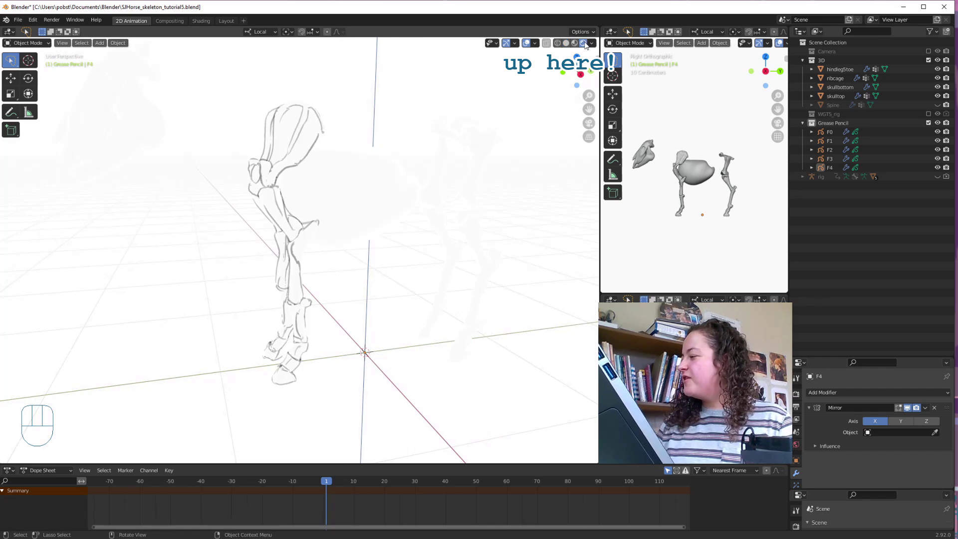
left_click(842, 68)
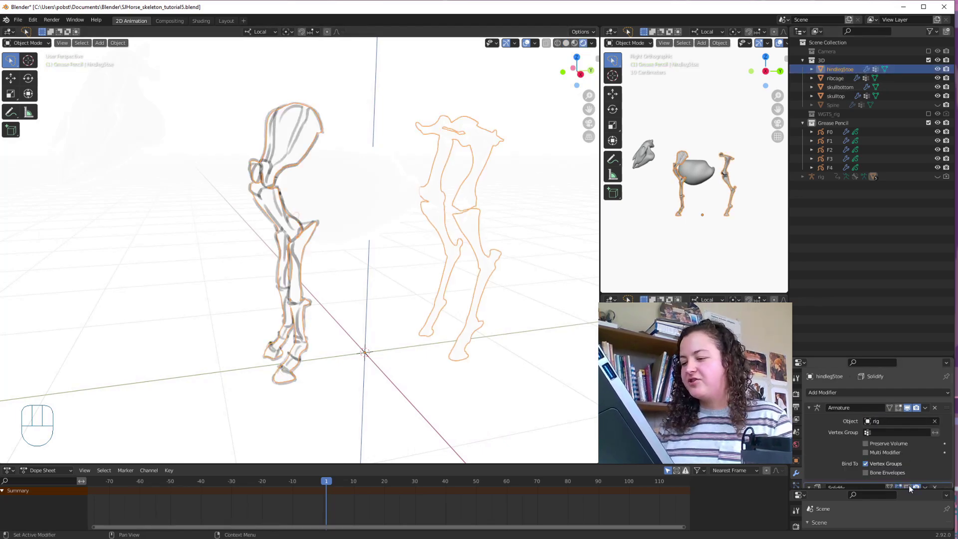
left_click(460, 401)
mouse_move(460, 402)
middle_mouse_down()
mouse_move(582, 395)
mouse_move(486, 397)
middle_mouse_up()
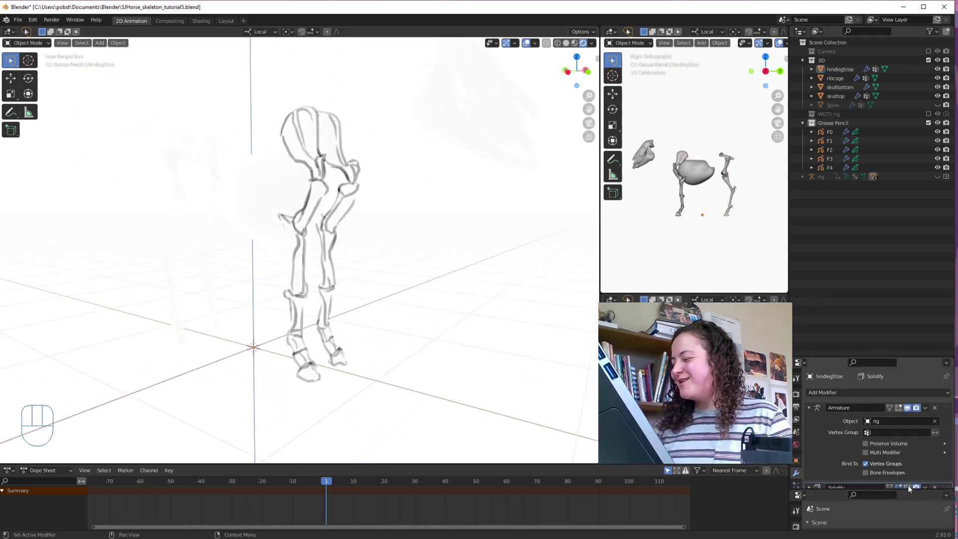
left_click(566, 44)
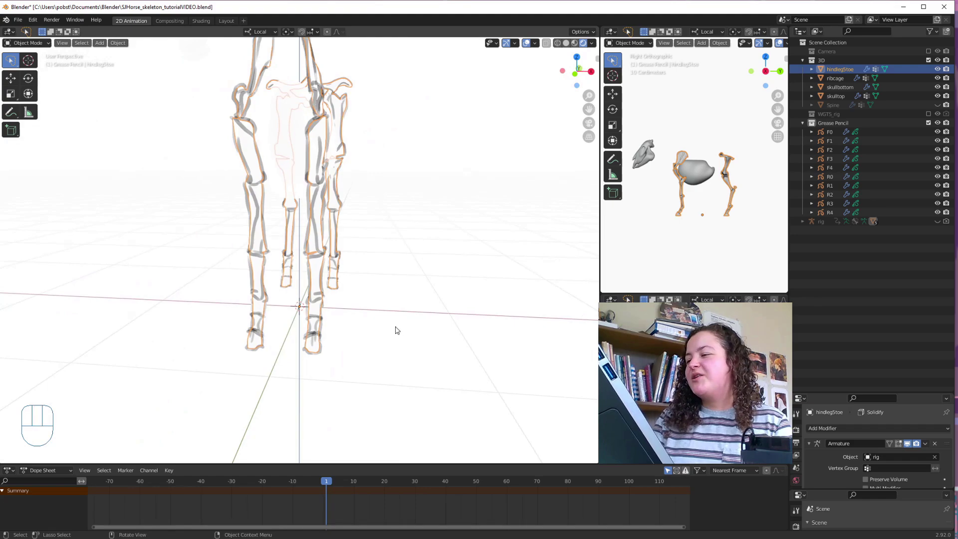
- Review the hind leg strokes, then restore solid bone shading and zoom out to the whole skeleton
mouse_move(396, 331)
middle_mouse_down()
mouse_move(420, 334)
mouse_move(306, 336)
middle_mouse_up()
mouse_move(507, 338)
middle_mouse_down()
mouse_move(343, 352)
mouse_move(488, 364)
mouse_move(336, 352)
mouse_move(464, 345)
mouse_move(454, 401)
middle_mouse_up()
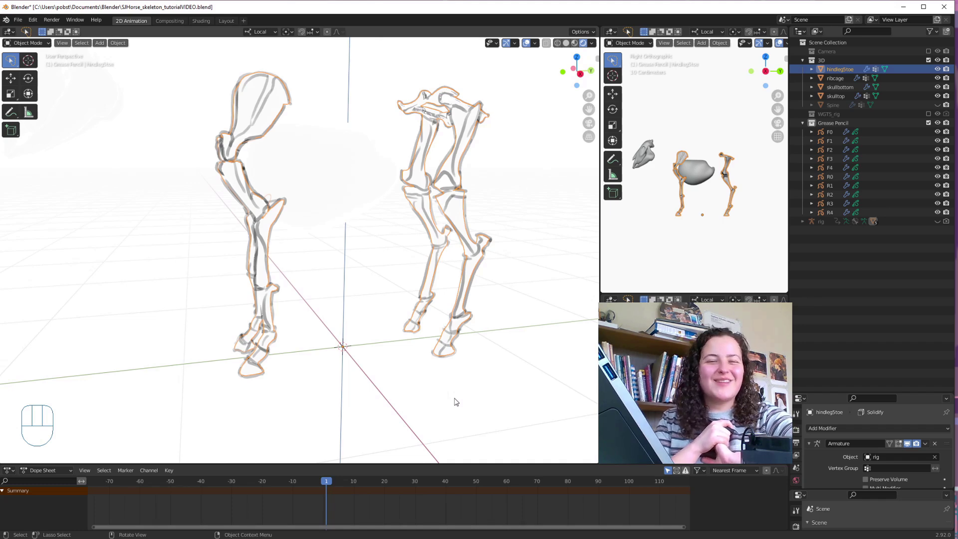
left_click(566, 43)
middle_click_drag(535, 362, 497, 358, "ctrl")
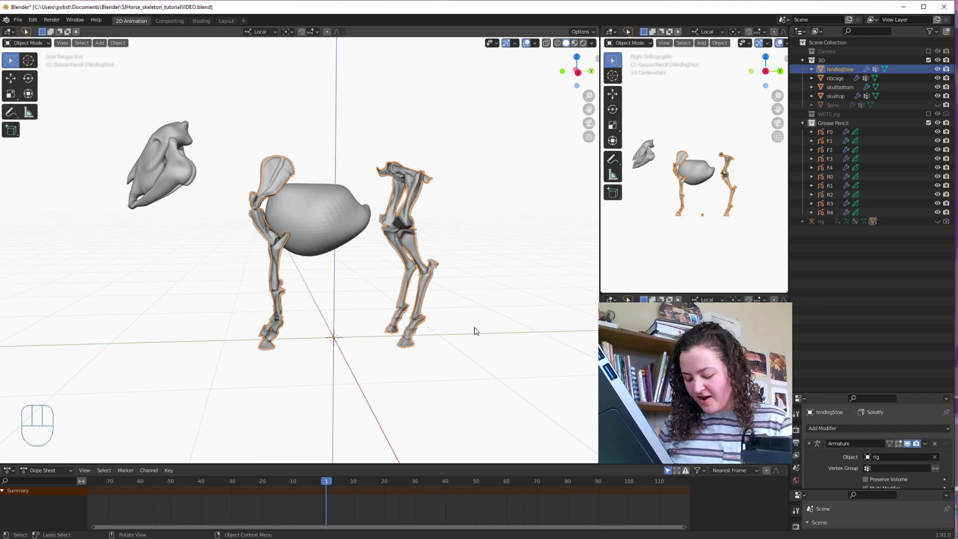
- Unhide everything, select the spine mesh, invert the selection and hide all other objects
key("alt+h")
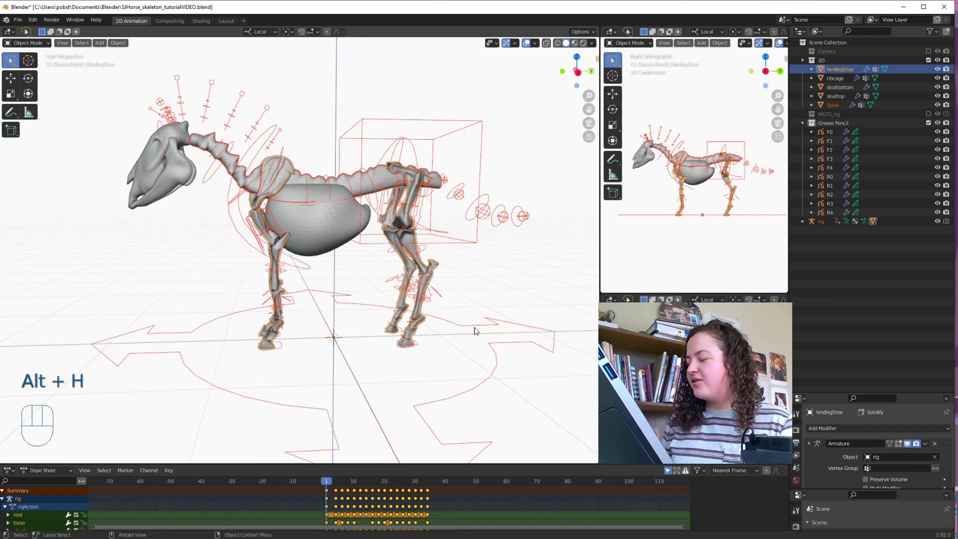
middle_click_drag(474, 332, 419, 262)
left_click(361, 190)
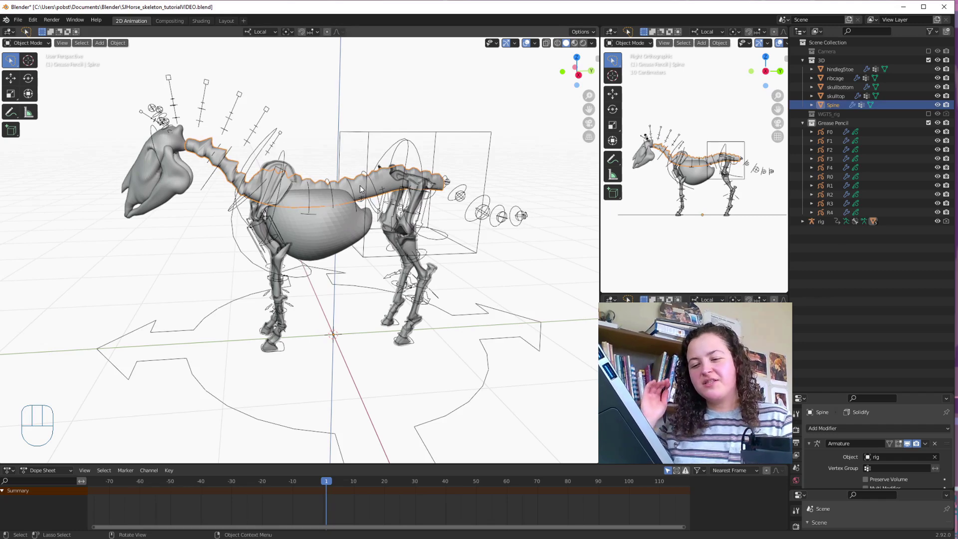
key("ctrl+i")
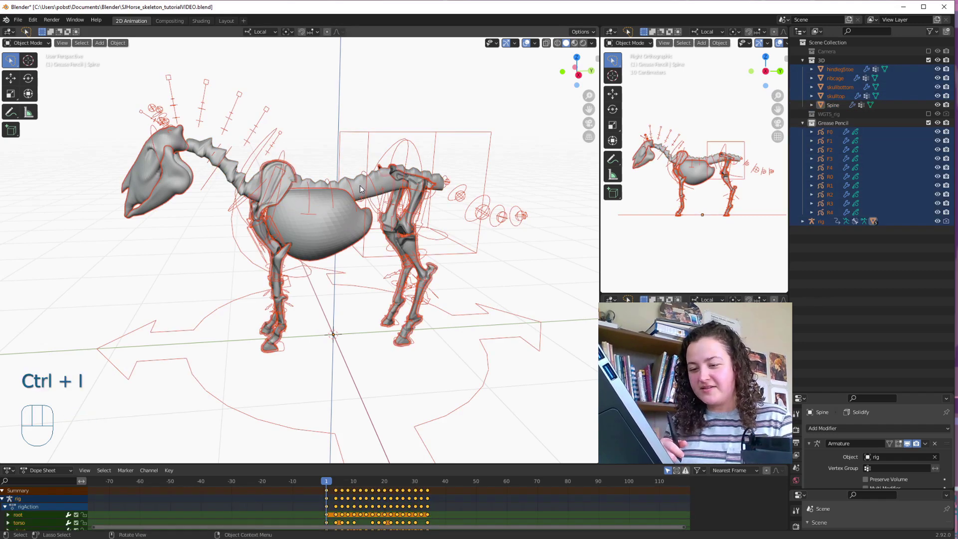
key("h")
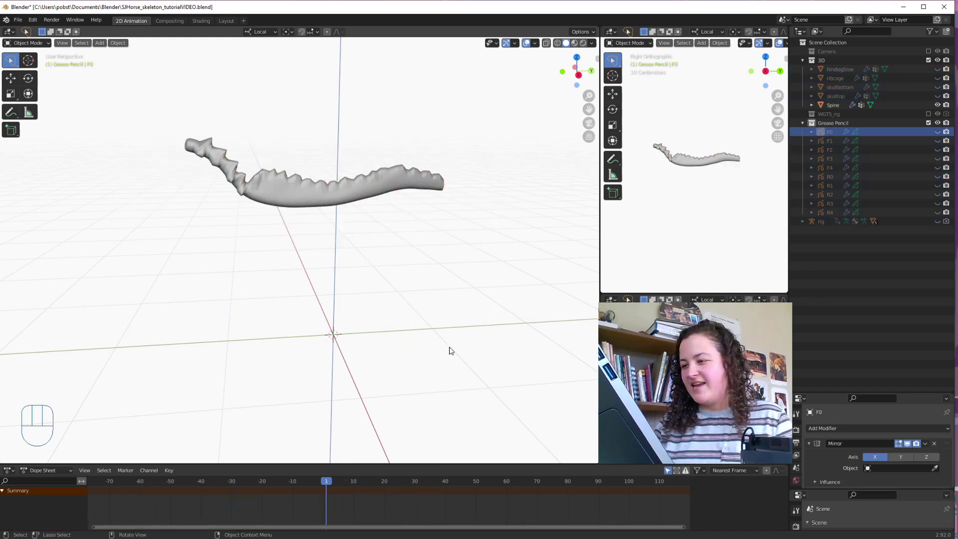
- Duplicate the F0 grease pencil object and show the copy in the viewport
right_click(392, 362)
left_click(394, 362)
left_click(937, 132)
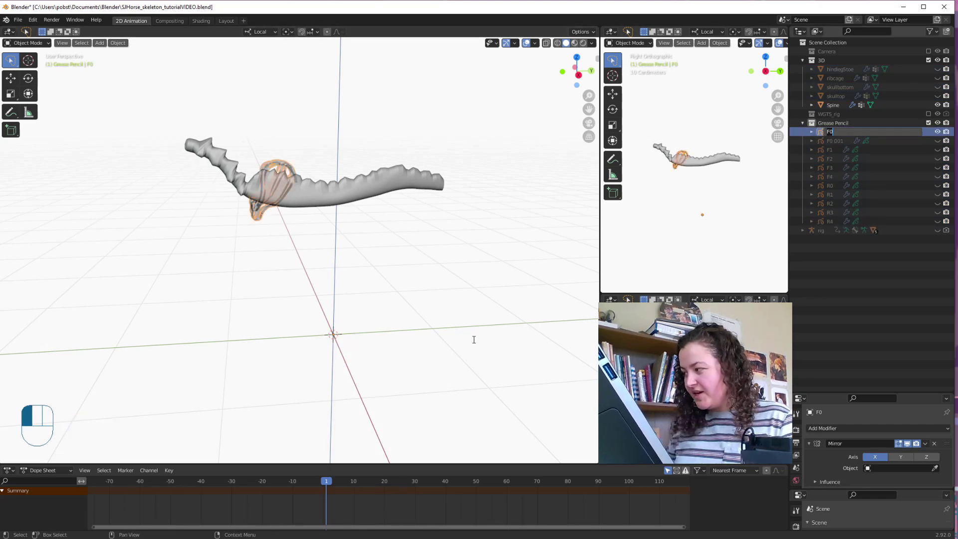
type("SPINE")
- Delete all strokes from the copy and switch it to Draw mode
key("Tab")
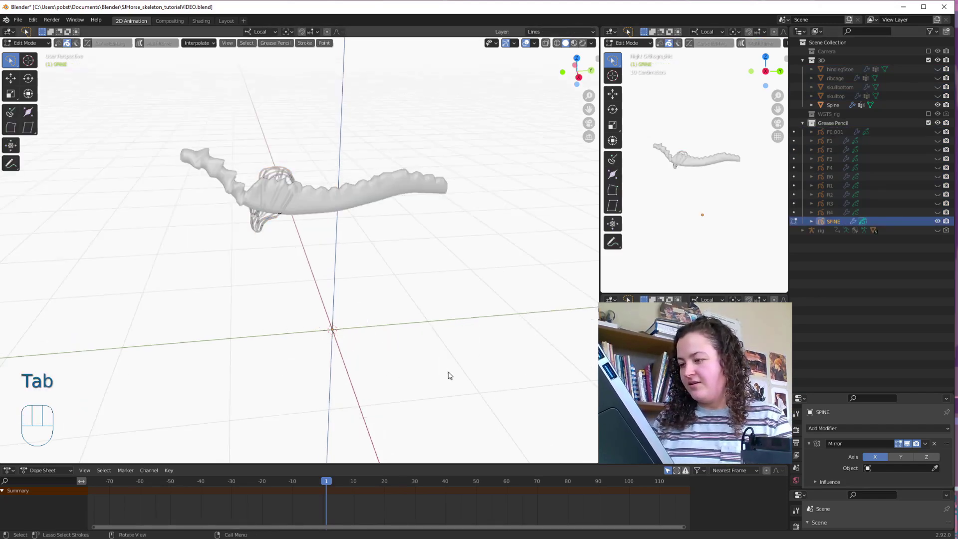
key("a")
key("Delete")
left_click(449, 372)
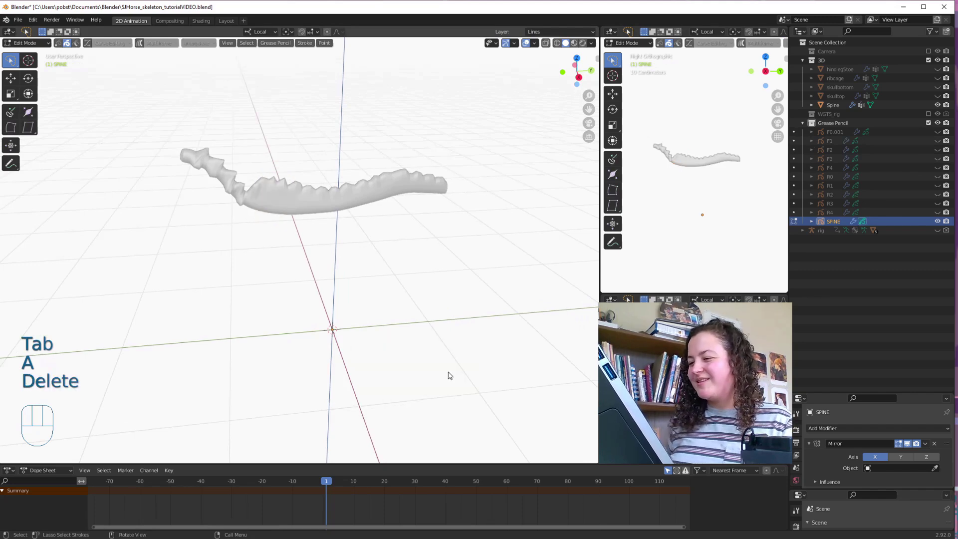
key("Tab")
left_click(439, 316)
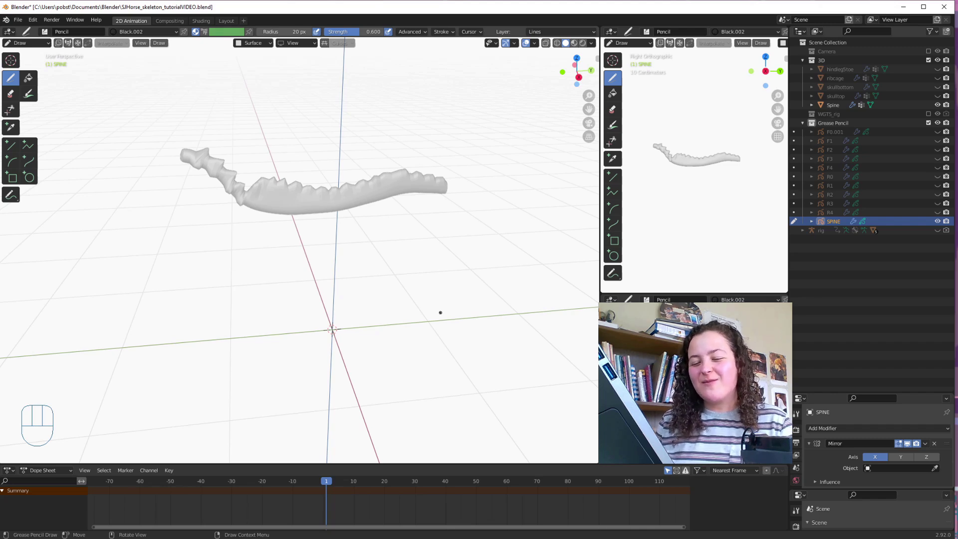
- Trace the spine vertebrae in black strokes, undoing three faulty strokes along the way
mouse_move(389, 313)
middle_mouse_down("shift")
mouse_move(406, 325)
mouse_move(411, 281)
mouse_move(447, 317)
mouse_move(419, 337)
mouse_move(373, 342)
mouse_move(458, 394)
mouse_move(527, 332)
mouse_move(530, 346)
mouse_move(310, 347)
mouse_move(531, 321)
mouse_move(426, 381)
mouse_move(460, 375)
mouse_move(434, 389)
mouse_move(450, 389)
mouse_move(514, 349)
mouse_move(488, 350)
mouse_move(419, 394)
mouse_move(487, 374)
mouse_move(515, 336)
middle_mouse_up("shift")
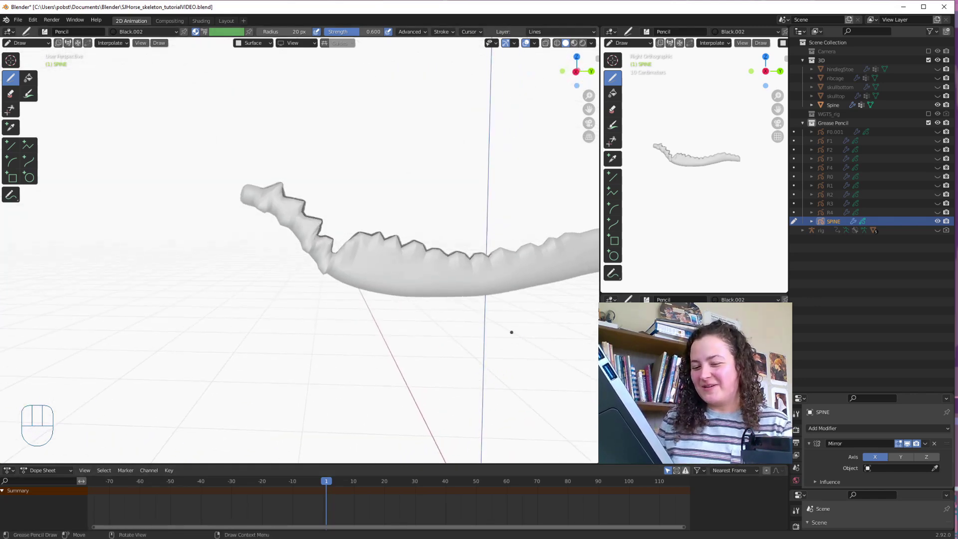
mouse_move(511, 332)
middle_mouse_down()
mouse_move(552, 389)
mouse_move(412, 432)
mouse_move(504, 277)
mouse_move(387, 331)
mouse_move(473, 307)
mouse_move(449, 315)
mouse_move(516, 350)
mouse_move(337, 409)
mouse_move(322, 239)
middle_mouse_up()
key("ctrl+z")
key("ctrl+z")
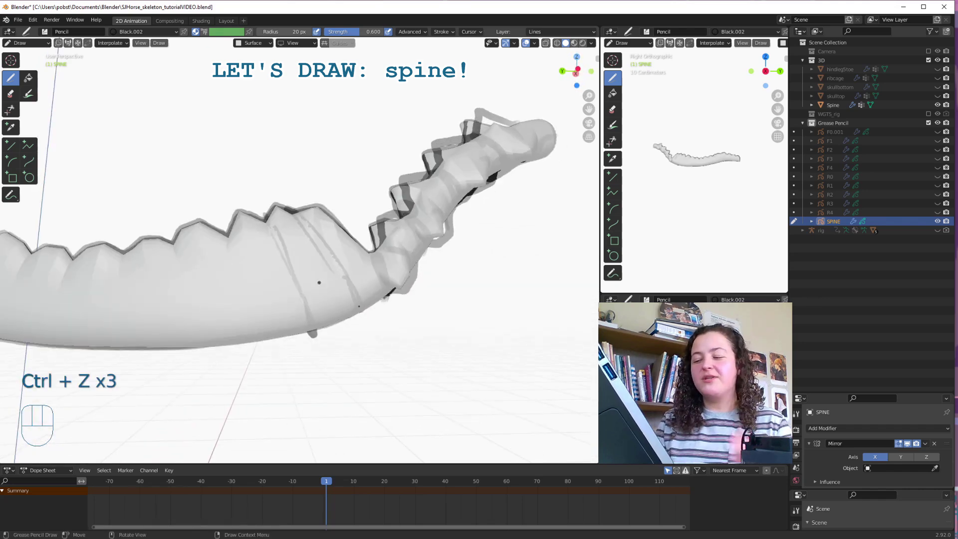
key("ctrl+z")
key("ctrl+z")
mouse_move(385, 332)
middle_mouse_down("shift")
mouse_move(385, 280)
mouse_move(407, 309)
middle_mouse_up("shift")
- Return to Object Mode, restore the accidentally deleted spine, and inspect the traced spine
key("Tab")
key("a")
key("Delete")
key("ctrl+z")
key("Tab")
key("Tab")
mouse_move(286, 350)
middle_mouse_down()
mouse_move(335, 264)
mouse_move(487, 389)
middle_mouse_up()
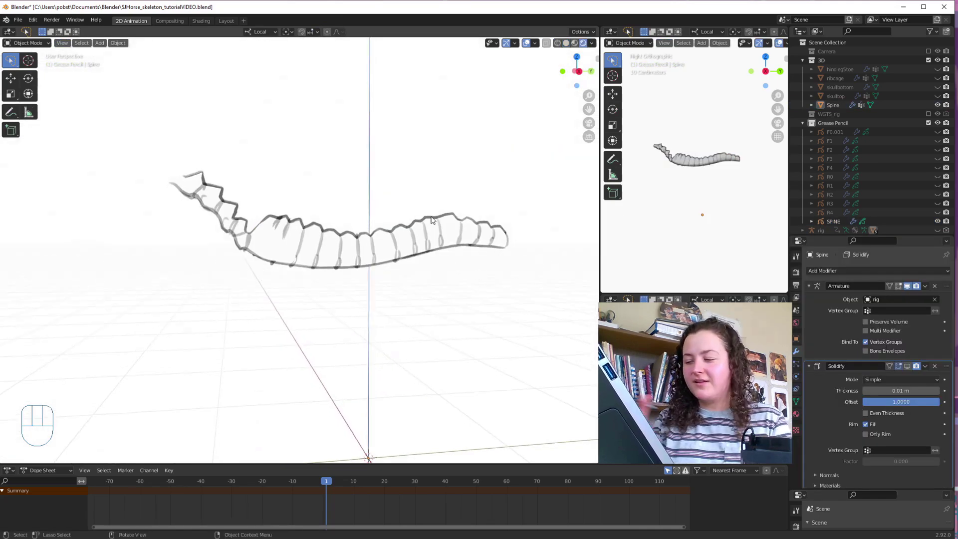
middle_click_drag(490, 332, 328, 272)
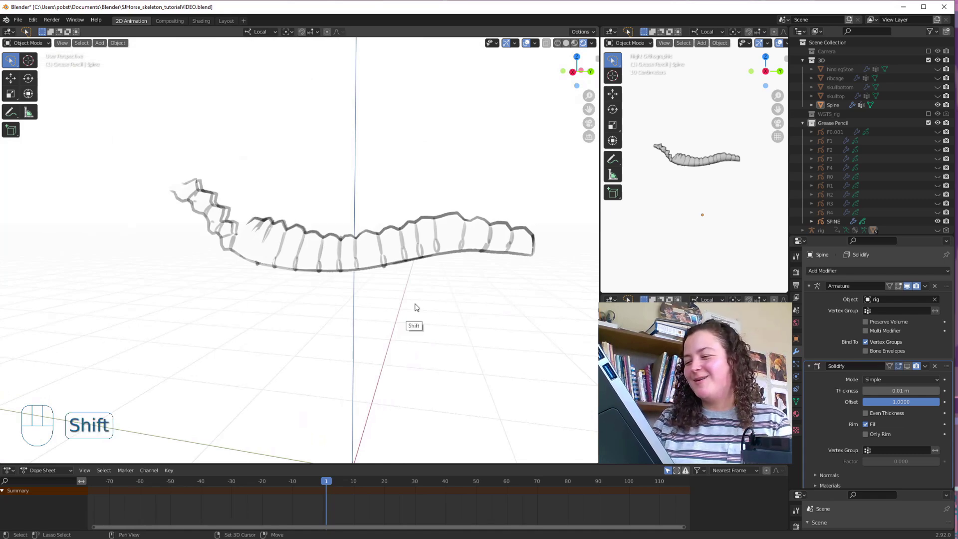
middle_click_drag(419, 317, 460, 367, "shift")
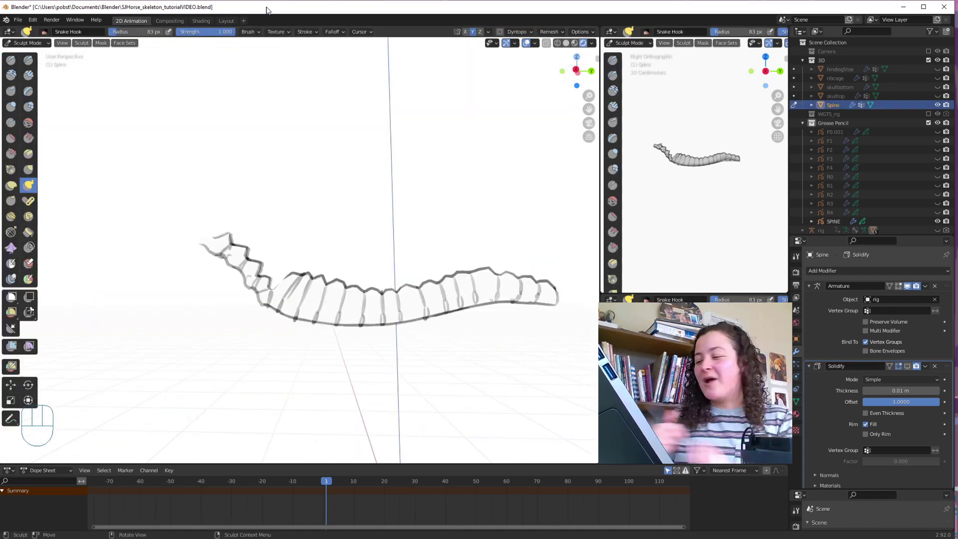
- Switch to Object Mode, unhide all skeleton objects with Alt+H, and hide the rig
key("ctrl+Tab")
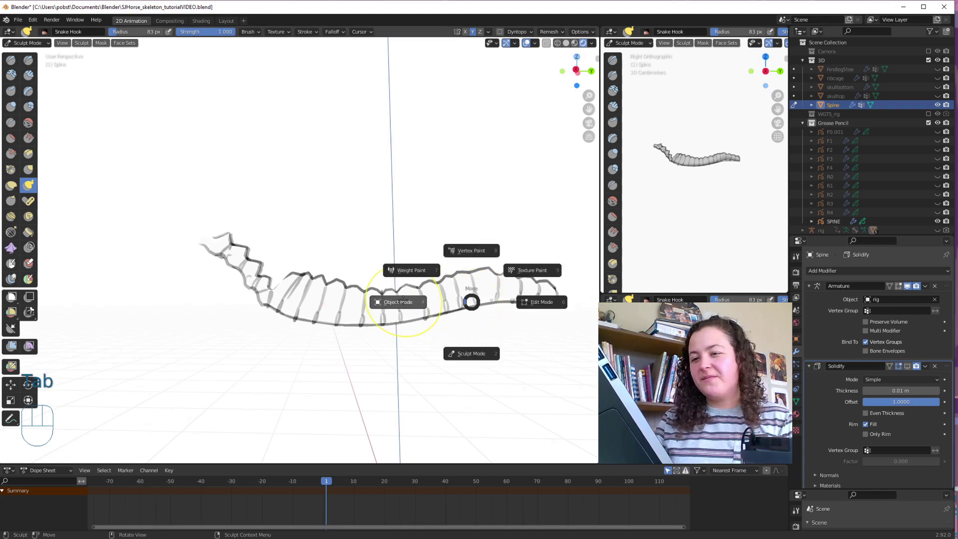
left_click(407, 306)
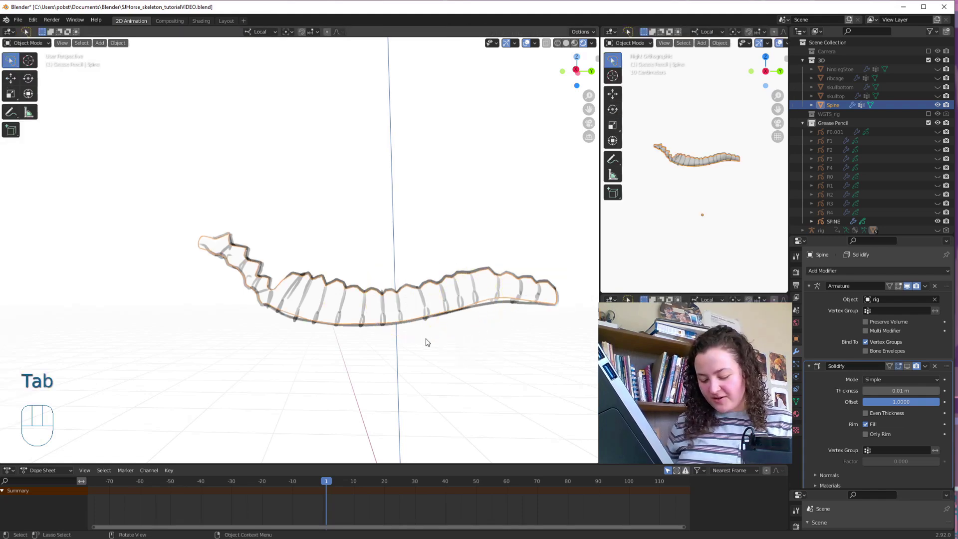
key("alt+h")
middle_click_drag(425, 342, 470, 306, "shift")
left_click(937, 231)
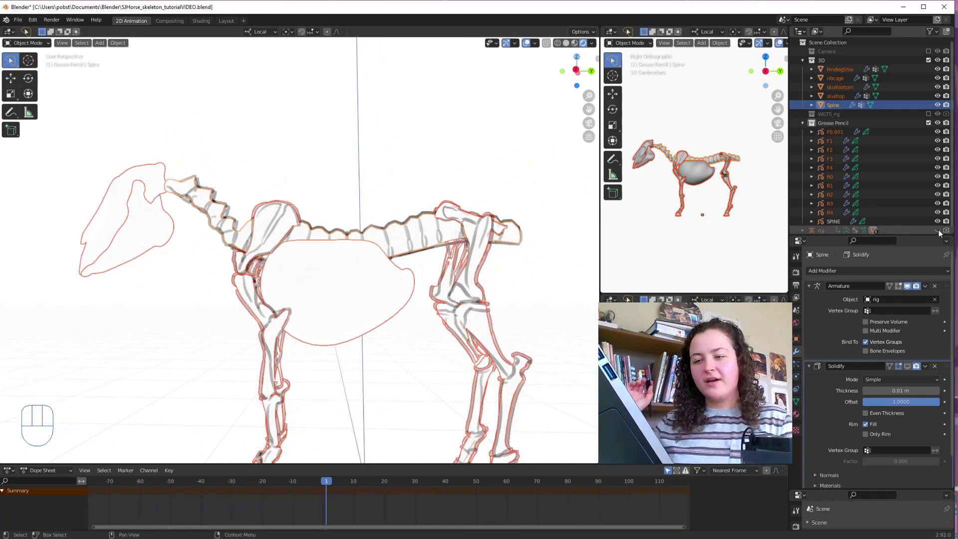
- Set the viewport to Solid shading with the horse facing the viewer
mouse_move(407, 337)
middle_mouse_down("shift")
mouse_move(419, 332)
mouse_move(432, 357)
middle_mouse_up("shift")
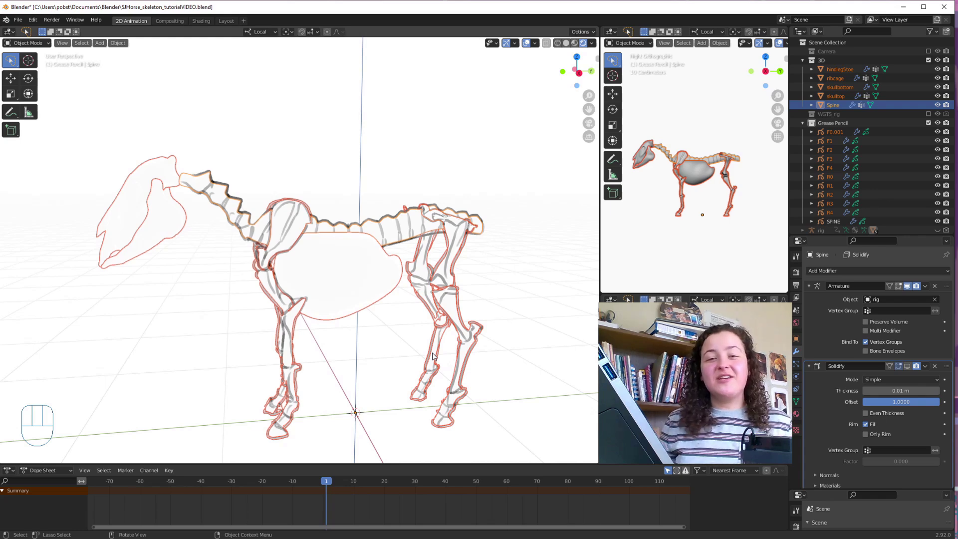
left_click(567, 43)
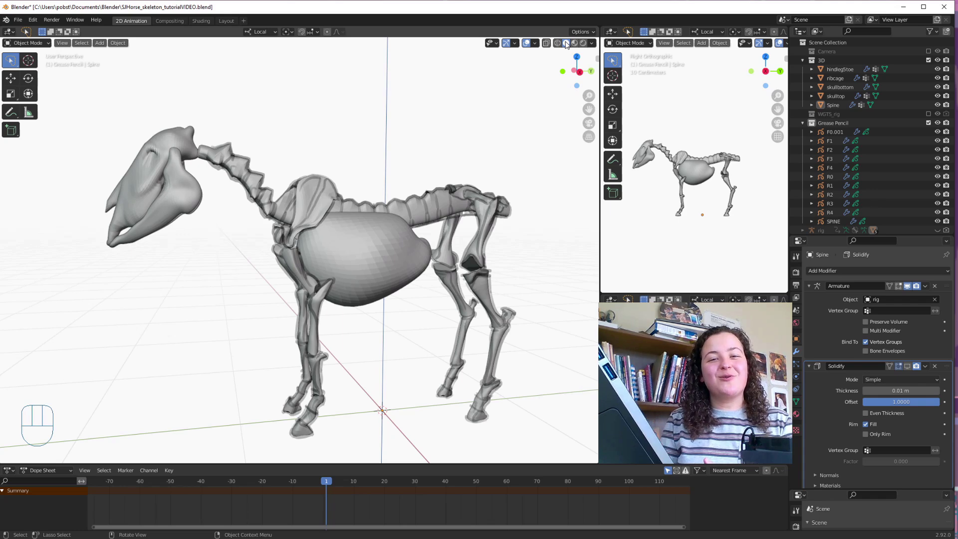
middle_click_drag(315, 247, 242, 275)
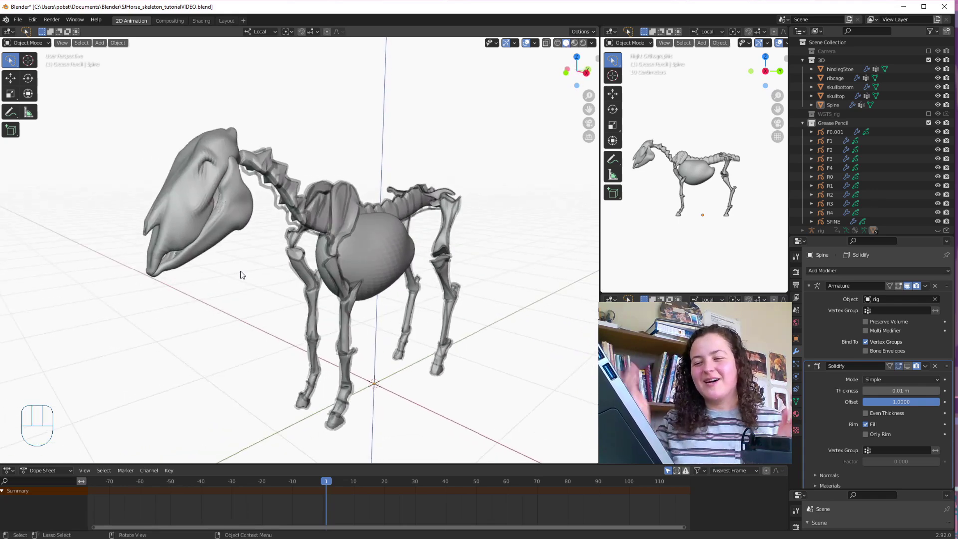
- Duplicate F0.001 as a new object named SKULL and clear its copied strokes
left_click(843, 131)
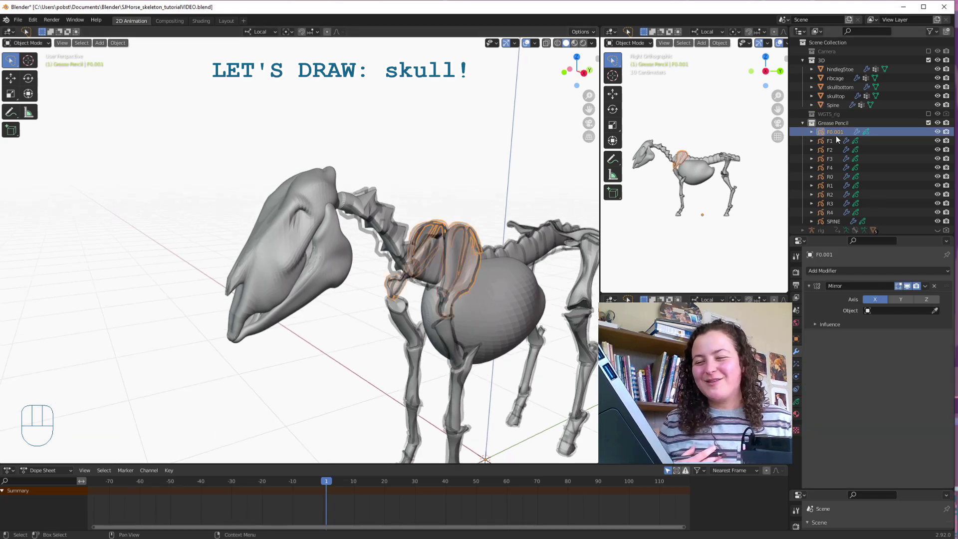
key("BackSpace")
key("BackSpace")
key("shift+d")
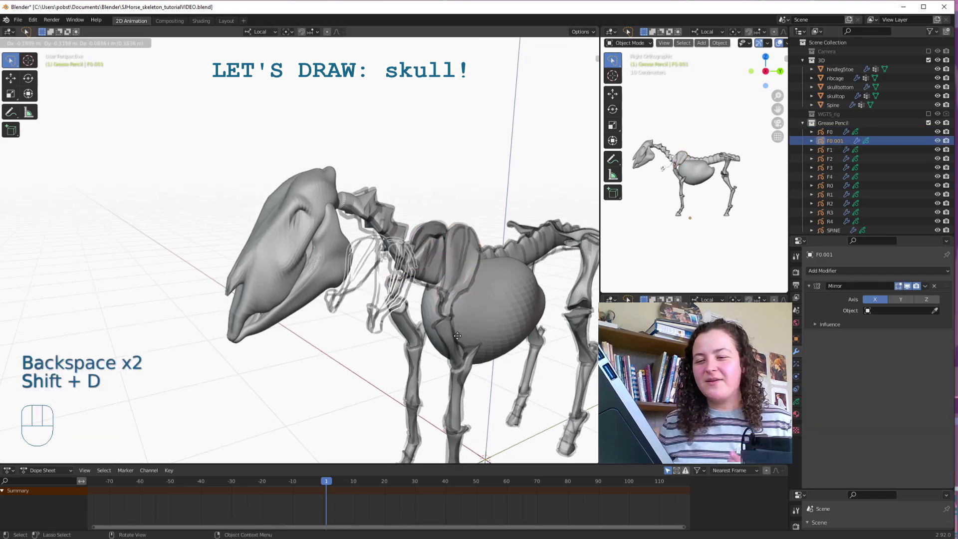
right_click(454, 332)
key("F2")
type("SKULL")
key("Return")
key("Tab")
key("a")
key("Delete")
key("Tab")
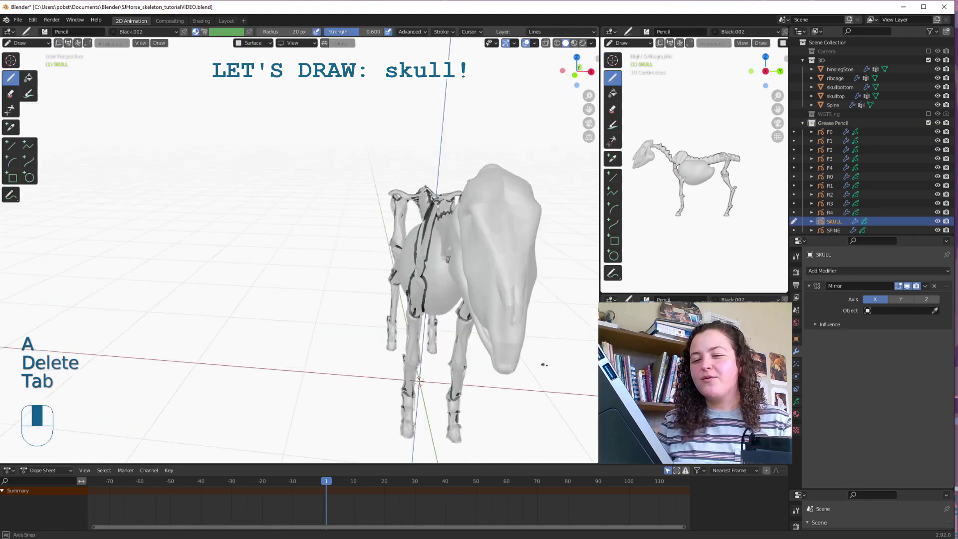
- Trace the first skull and neck strokes, undoing the faulty ones
mouse_move(545, 364)
middle_mouse_down()
mouse_move(445, 336)
mouse_move(384, 232)
mouse_move(306, 190)
mouse_move(364, 332)
mouse_move(272, 124)
mouse_move(434, 317)
mouse_move(298, 230)
middle_mouse_up()
key("ctrl+z")
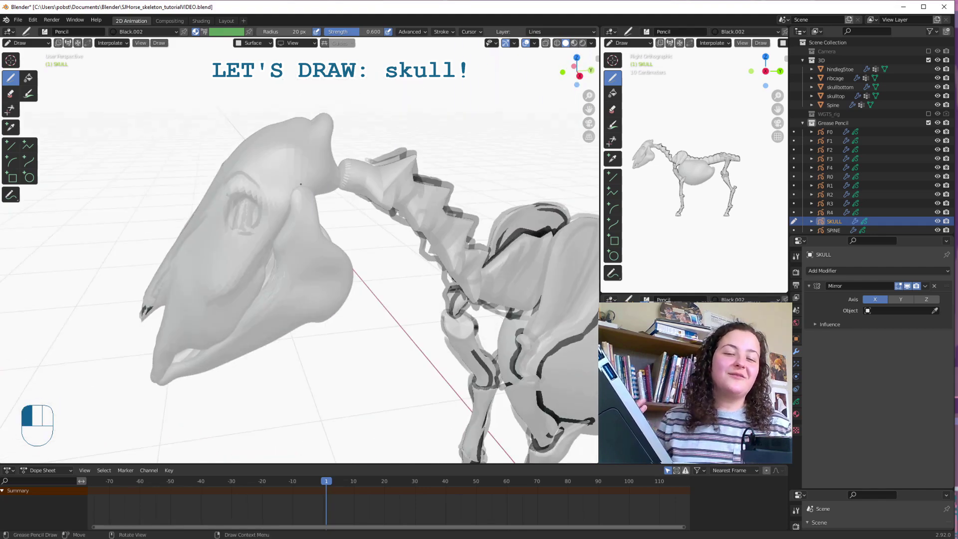
mouse_move(319, 177)
middle_mouse_down()
mouse_move(299, 332)
mouse_move(229, 301)
mouse_move(161, 186)
mouse_move(317, 187)
mouse_move(239, 331)
mouse_move(271, 238)
mouse_move(327, 312)
mouse_move(296, 270)
mouse_move(305, 285)
middle_mouse_up()
key("ctrl+z")
key("ctrl+z")
scroll(314, 292, "up", 2)
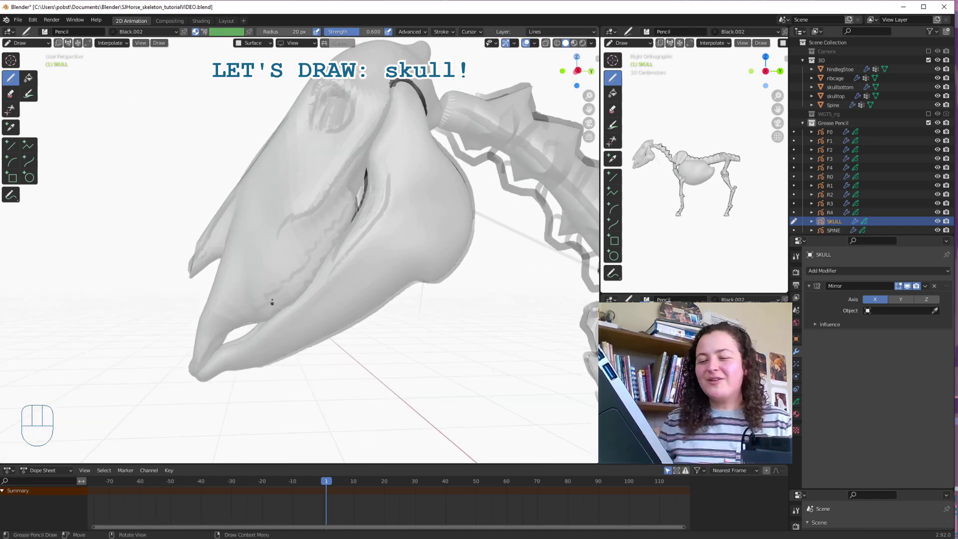
mouse_move(324, 252)
middle_mouse_down()
mouse_move(432, 349)
mouse_move(330, 227)
middle_mouse_up()
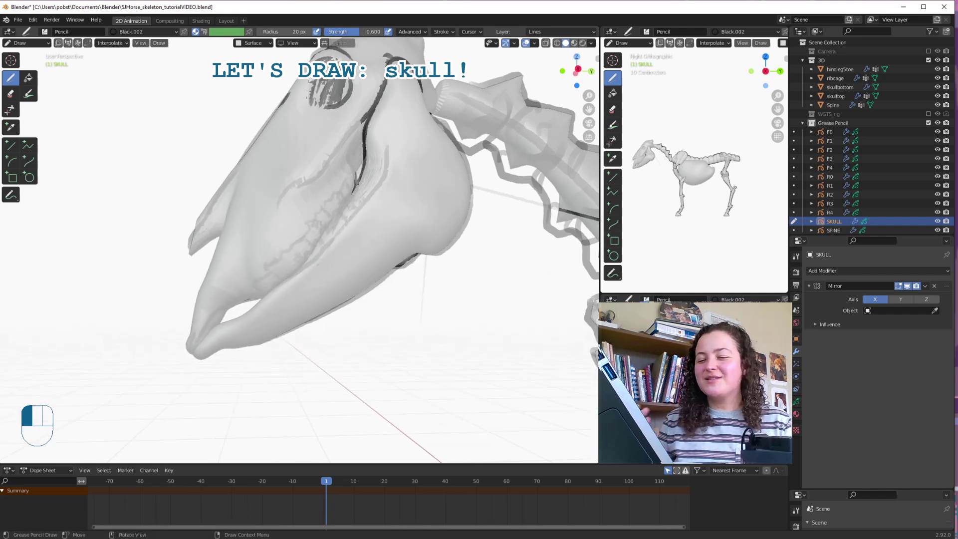
key("ctrl+z")
key("ctrl+z")
- Refine the skull strokes from front, low and side views, then open the stroke Delete menu
mouse_move(363, 176)
middle_mouse_down()
mouse_move(513, 390)
mouse_move(552, 326)
middle_mouse_up()
key("ctrl+z")
key("ctrl+z")
mouse_move(475, 367)
middle_mouse_down()
mouse_move(283, 300)
mouse_move(257, 172)
middle_mouse_up()
key("ctrl+z")
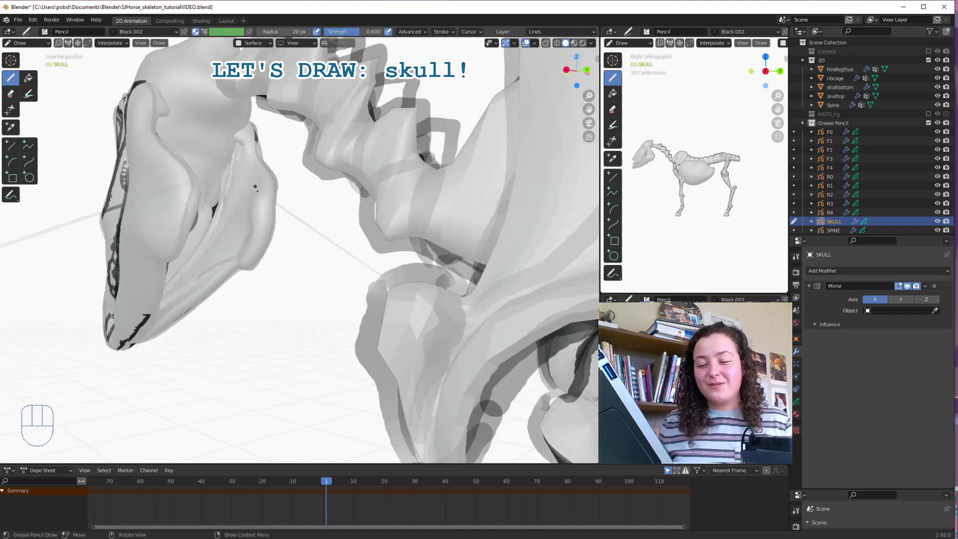
key("ctrl+z")
mouse_move(257, 172)
middle_mouse_down()
mouse_move(323, 300)
mouse_move(407, 259)
mouse_move(471, 348)
middle_mouse_up()
key("ctrl+z")
key("ctrl+z")
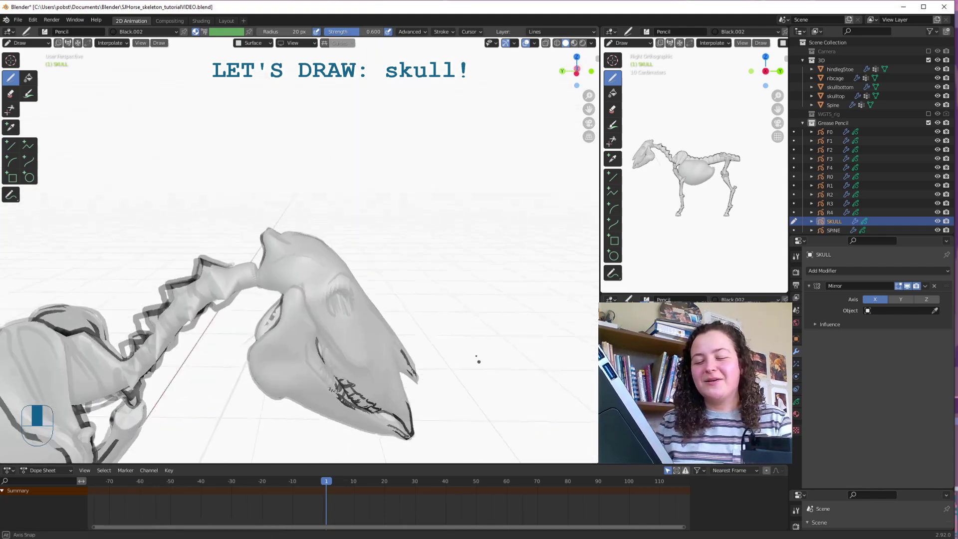
mouse_move(472, 348)
middle_mouse_down()
mouse_move(385, 296)
mouse_move(454, 412)
mouse_move(494, 337)
middle_mouse_up()
key("Tab")
key("Tab")
key("1")
key("Delete")
- Cancel the Delete menu, leave stroke editing, and make the SKULL drawing active
left_click(208, 353)
key("Tab")
mouse_move(494, 330)
middle_mouse_down()
mouse_move(515, 276)
mouse_move(579, 367)
mouse_move(324, 383)
mouse_move(507, 367)
middle_mouse_up()
left_click(516, 276)
scroll(330, 240, "up", 3)
left_click(330, 240)
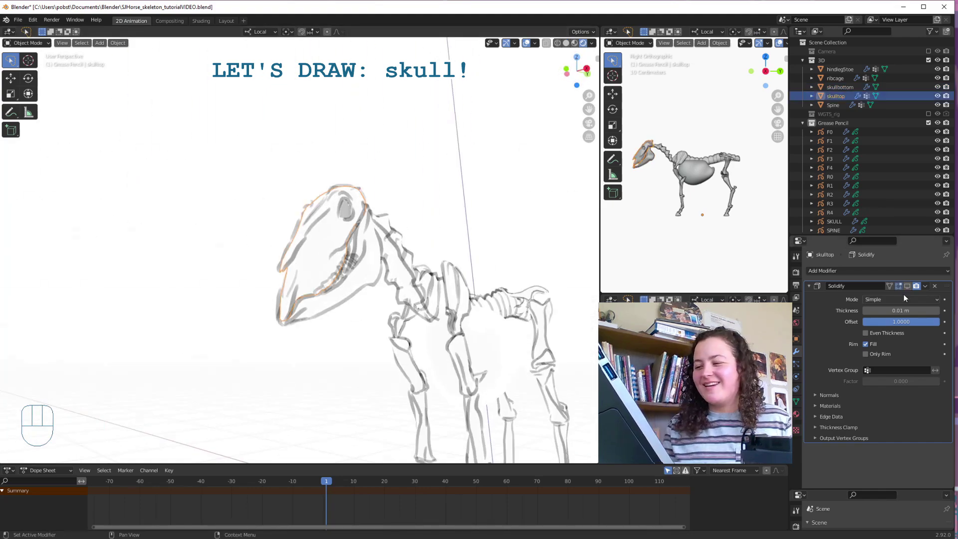
left_click(839, 221)
- Draw the remaining skull strokes, undoing two, then return to Object Mode
key("Tab")
left_click(364, 317)
key("ctrl+z")
key("ctrl+z")
key("ctrl+z")
mouse_move(460, 347)
middle_mouse_down()
mouse_move(428, 315)
mouse_move(387, 328)
middle_mouse_up()
key("ctrl+z")
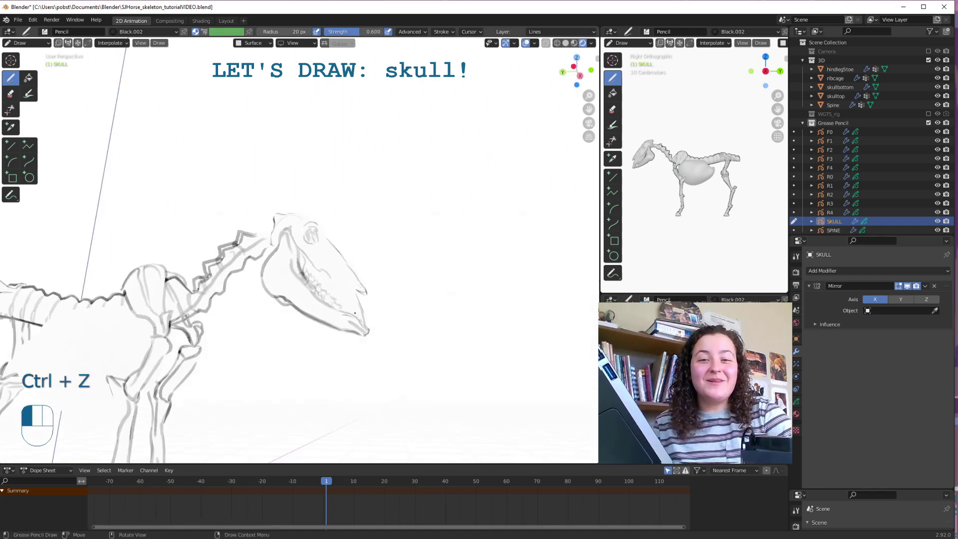
key("Tab")
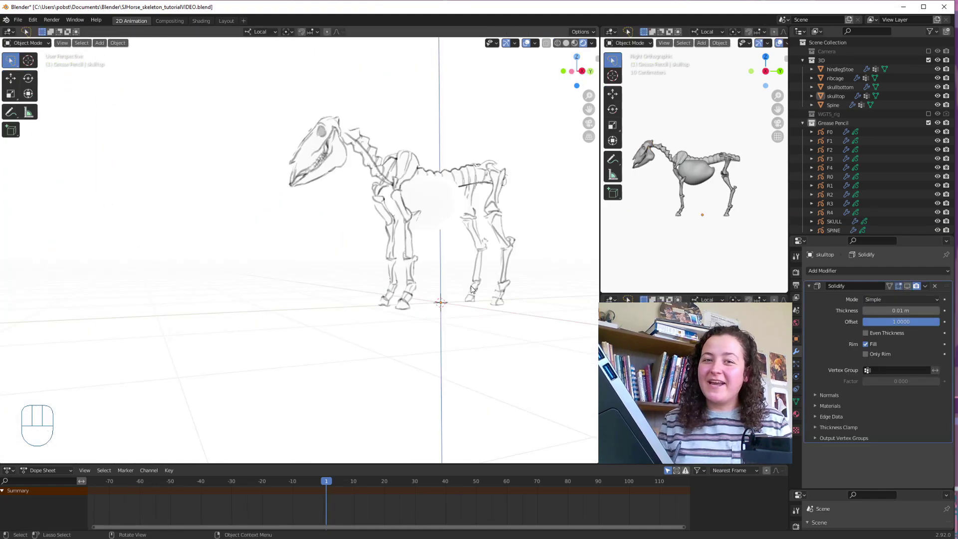